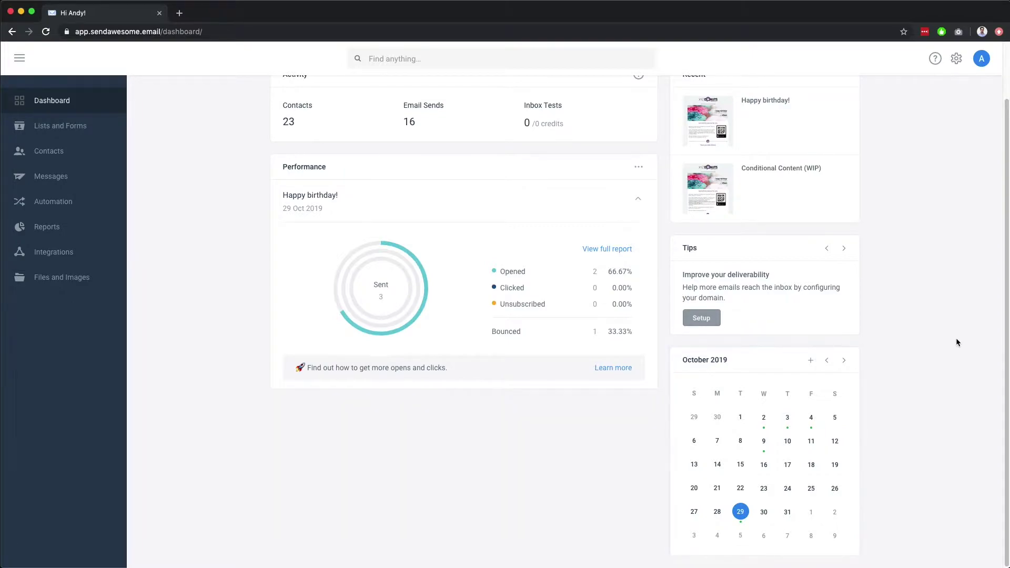
Step: Try a new calendar entry's category, reminder and event options, then discard the entry
left_click(810, 360)
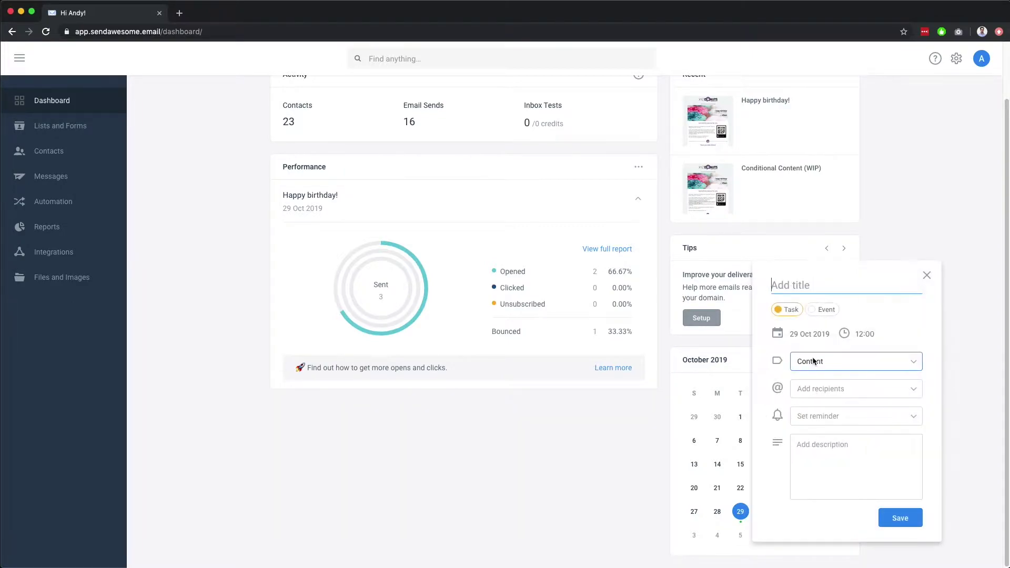
left_click(884, 362)
left_click(884, 361)
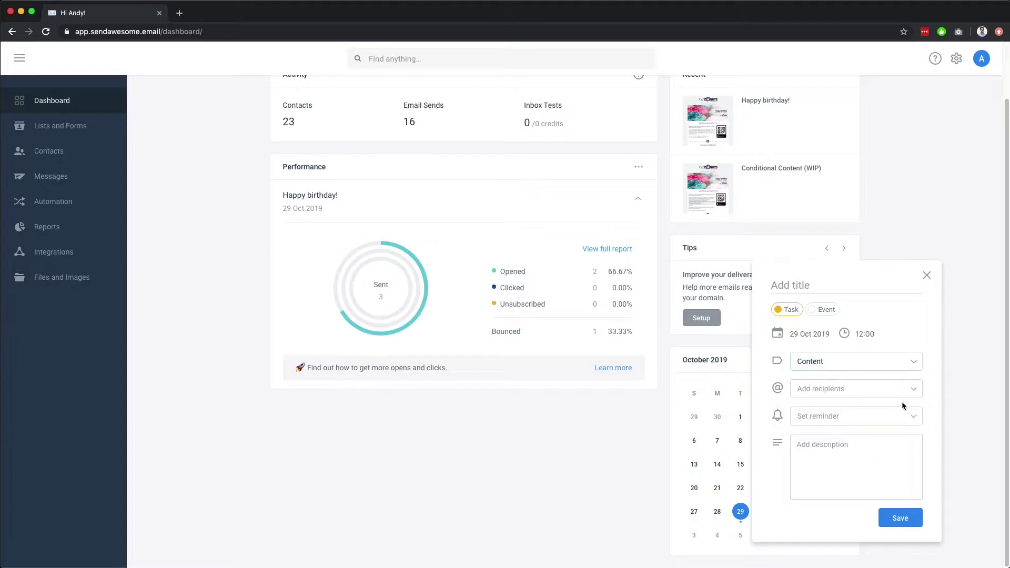
left_click(912, 416)
left_click(912, 416)
left_click(824, 309)
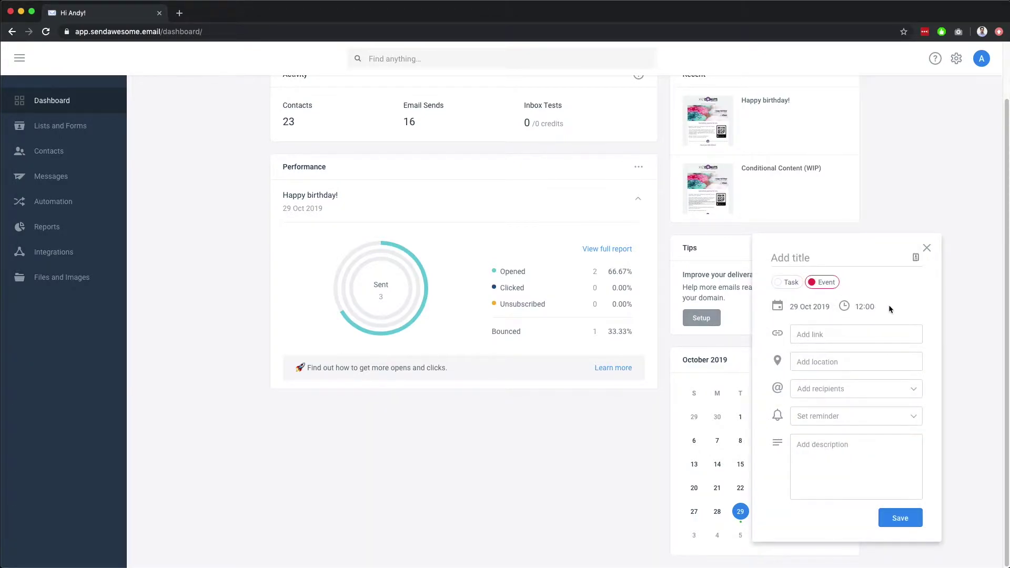
left_click(926, 247)
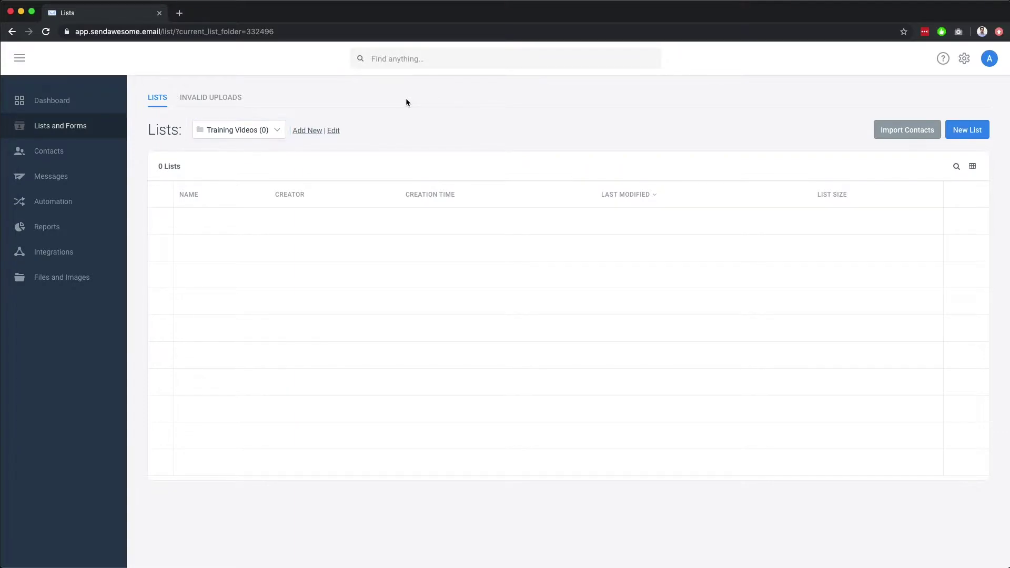
Step: Start a contact import into a new list named 'XYZ Customers'
left_click(909, 131)
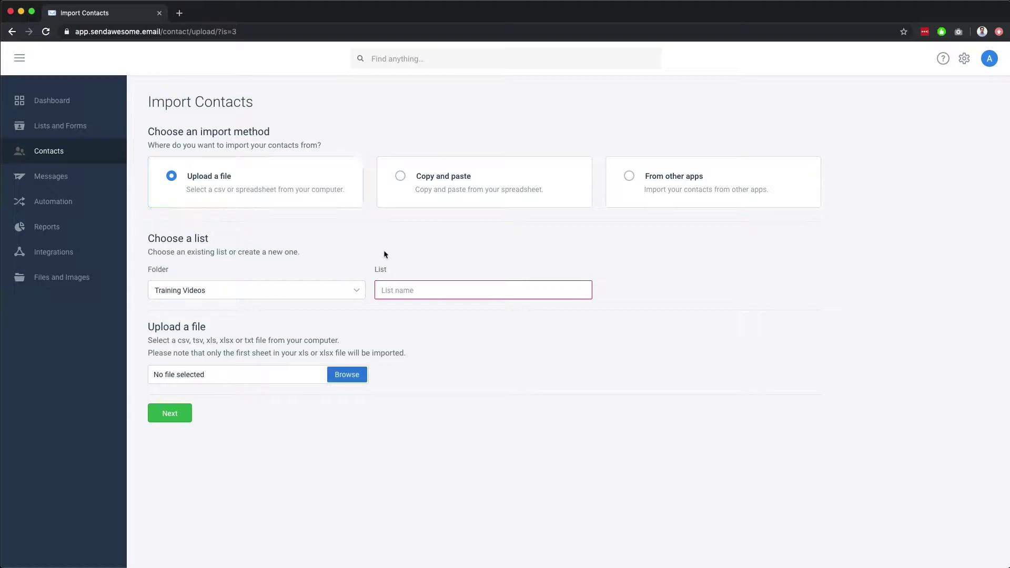
left_click(409, 286)
type("XYZ Customers")
left_click(463, 343)
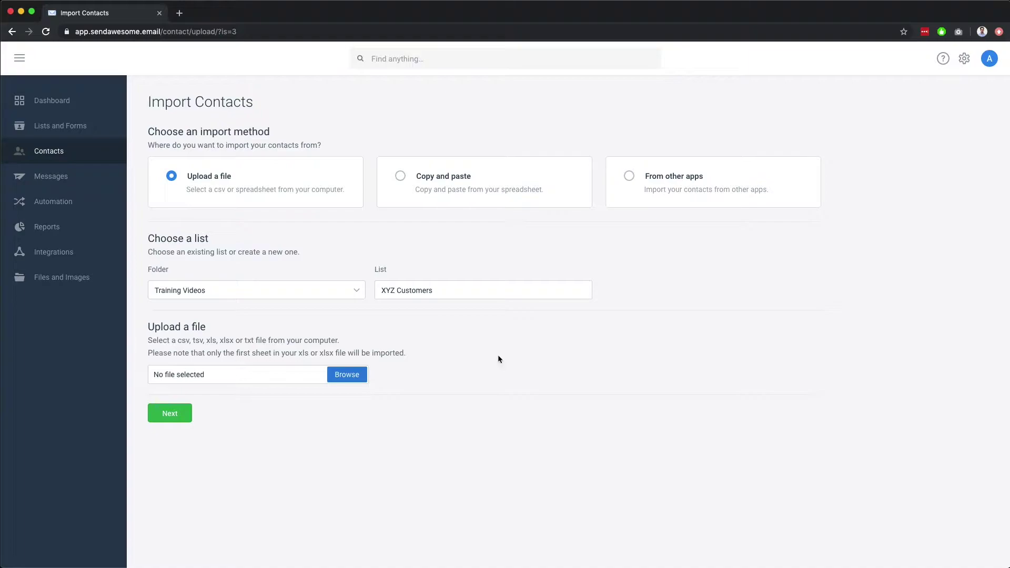
Step: Upload XYZ Customers.csv, import all ten contacts, view them, and return to the lists overview
left_click(354, 375)
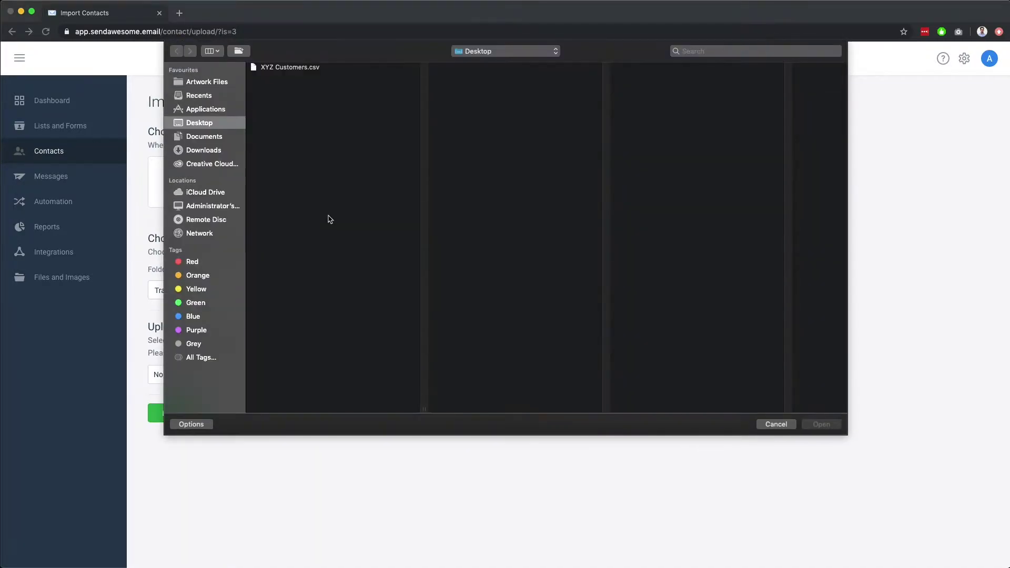
left_click(303, 68)
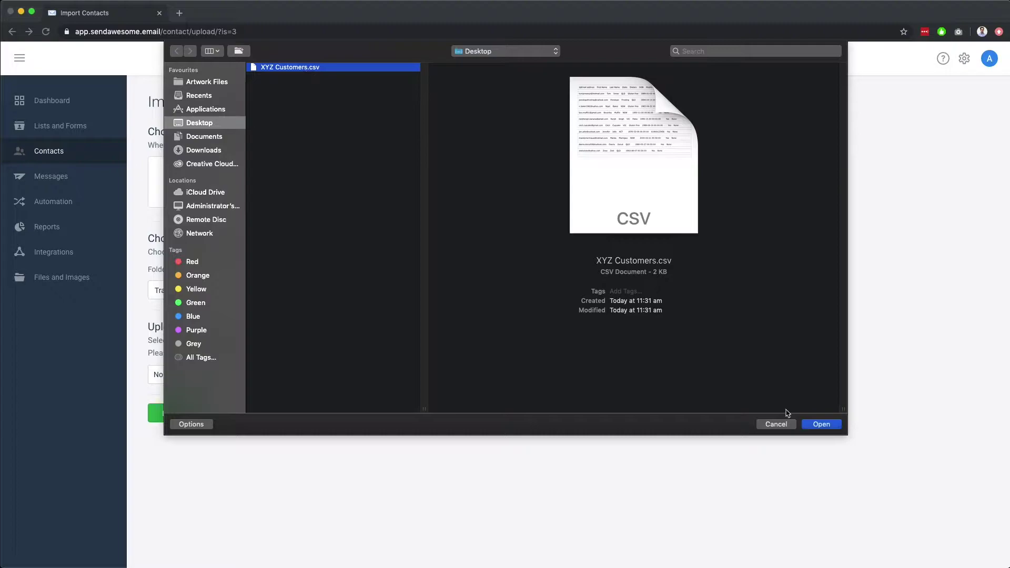
left_click(815, 426)
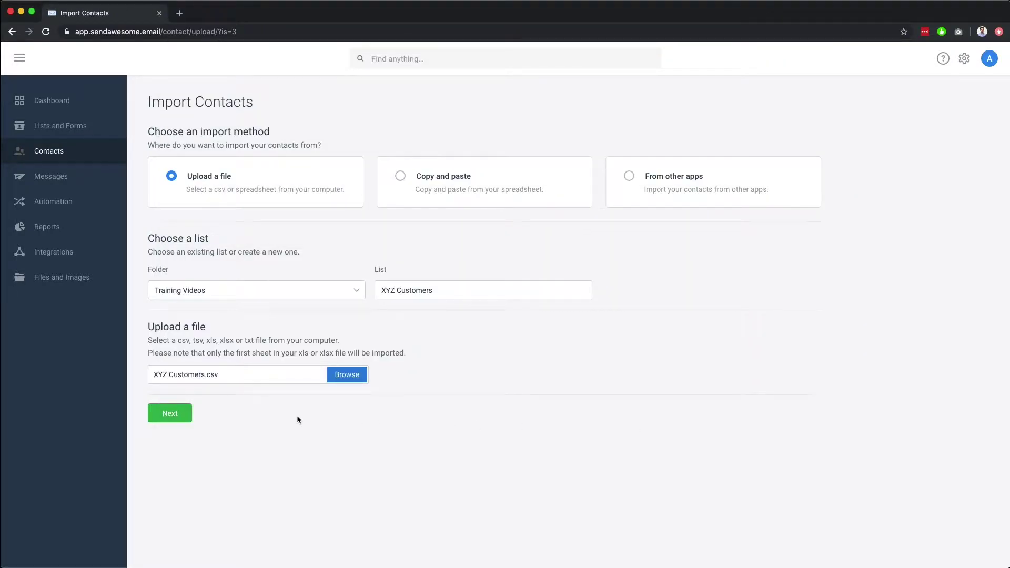
left_click(169, 413)
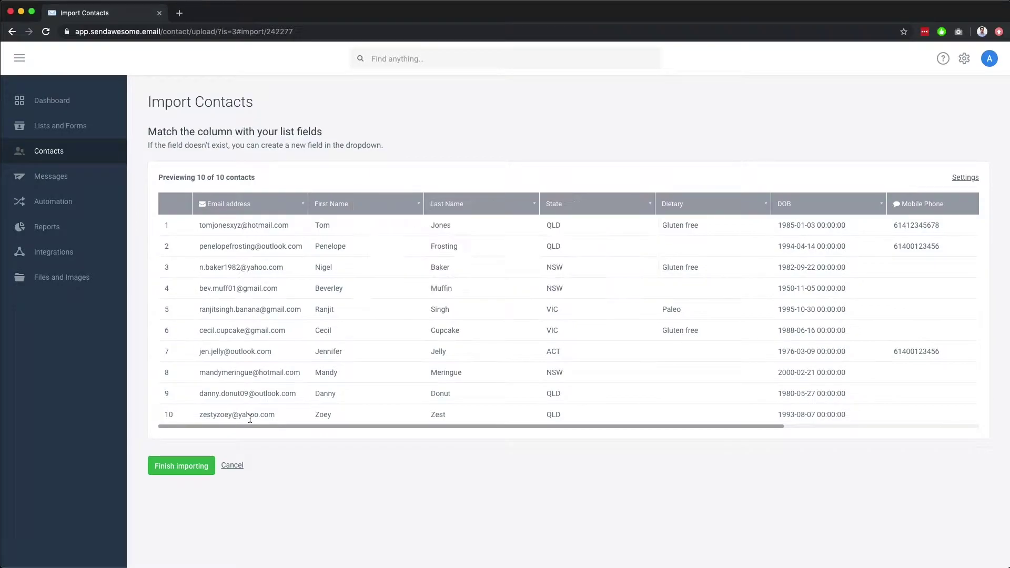
left_click(207, 469)
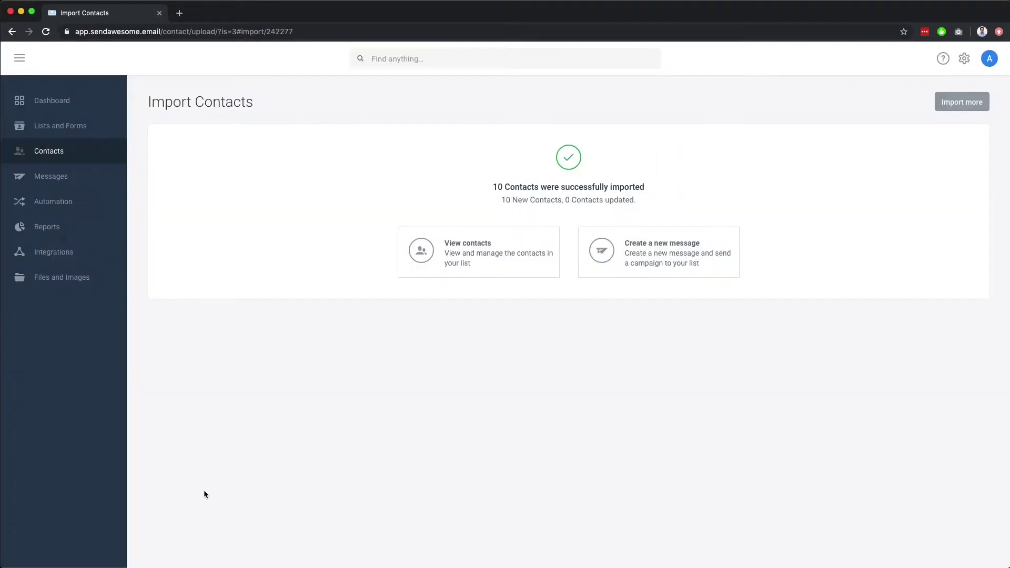
left_click(484, 266)
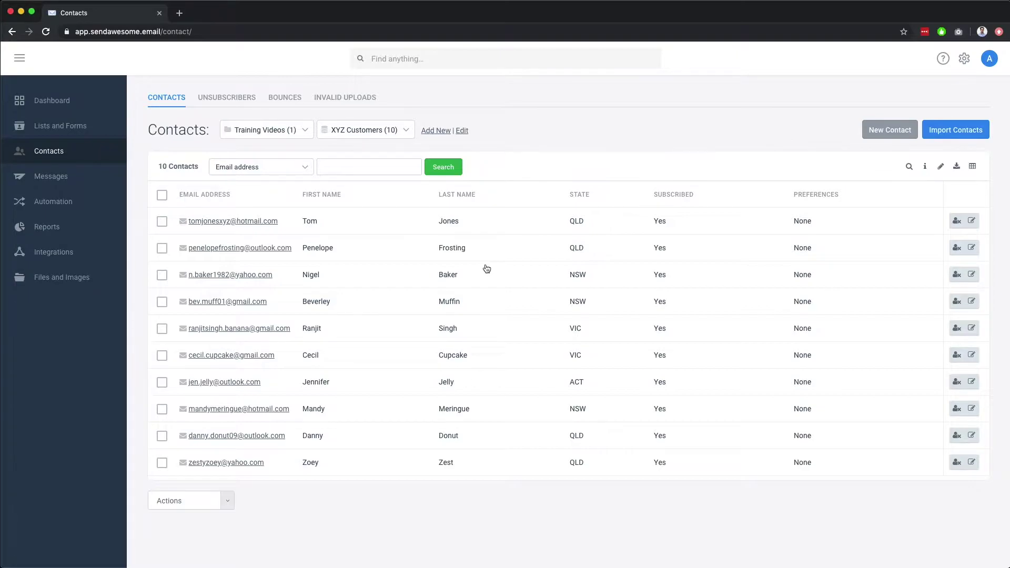
left_click(87, 125)
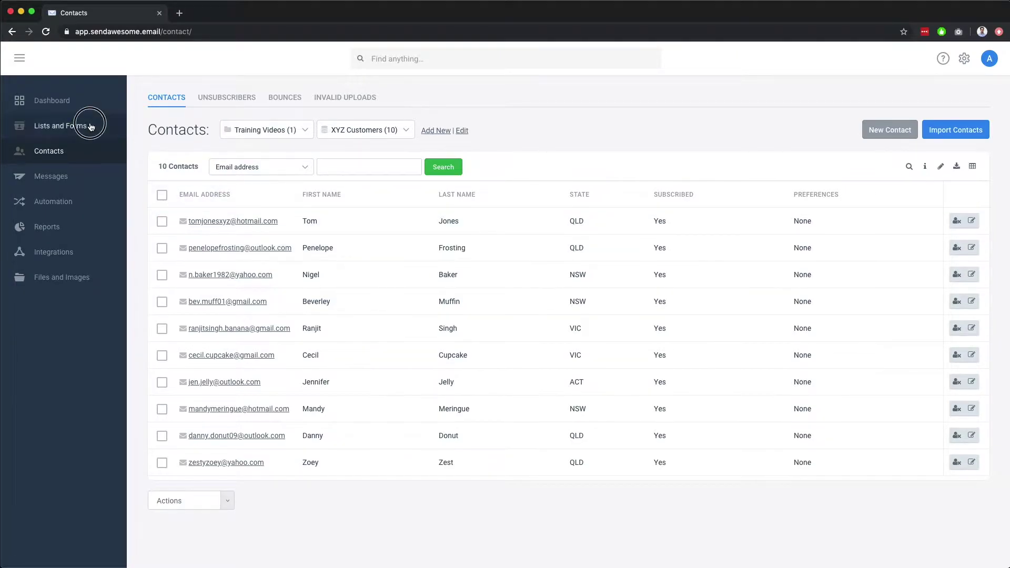
Step: Open the XYZ Customers forms and browse the Preferences, Update Profile and Unsubscribe forms
left_click(977, 221)
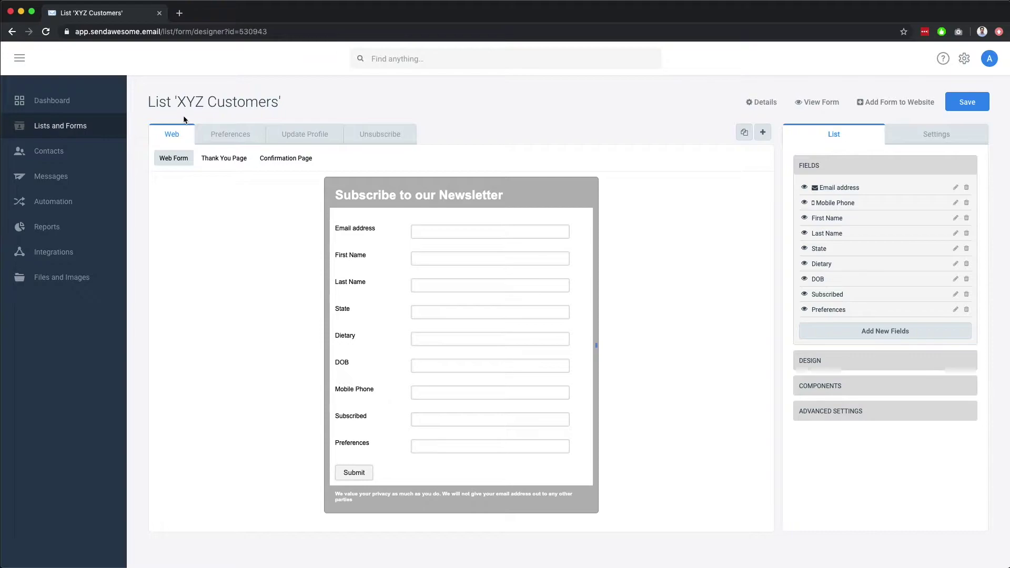
left_click(215, 135)
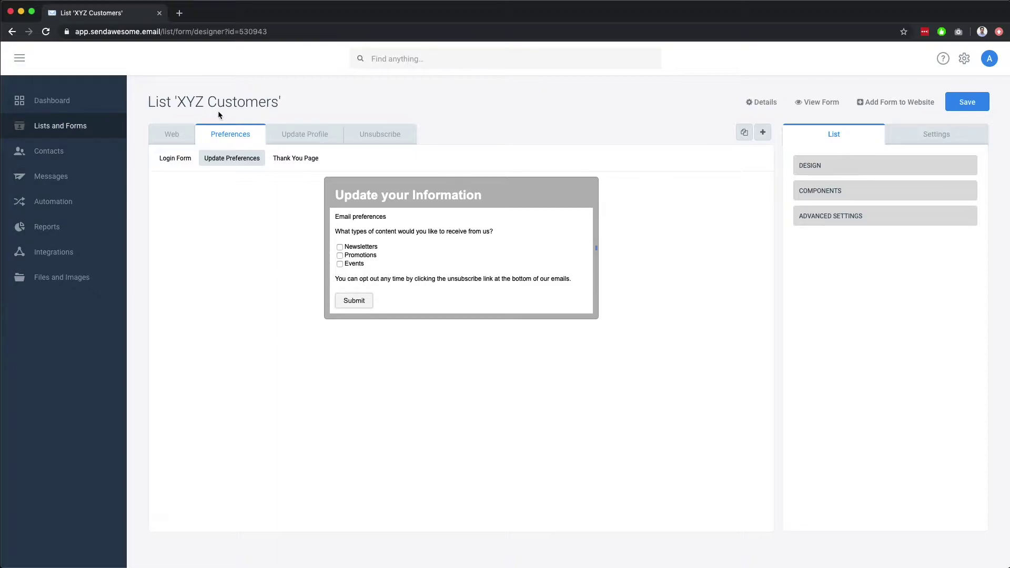
left_click(308, 135)
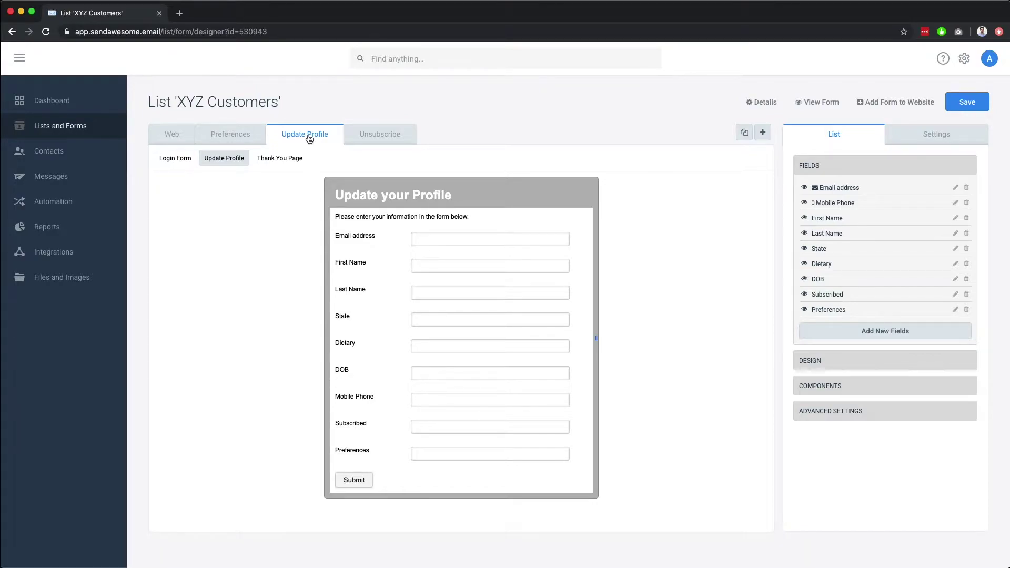
left_click(380, 135)
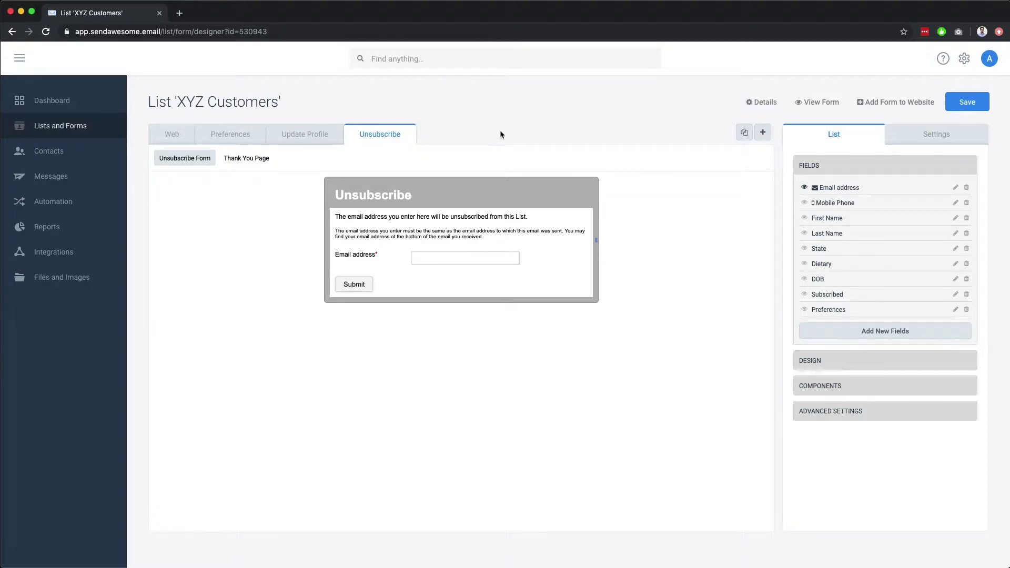
Step: Review the form's website embed code, WordPress shortcode and email-code options, then close it
left_click(873, 106)
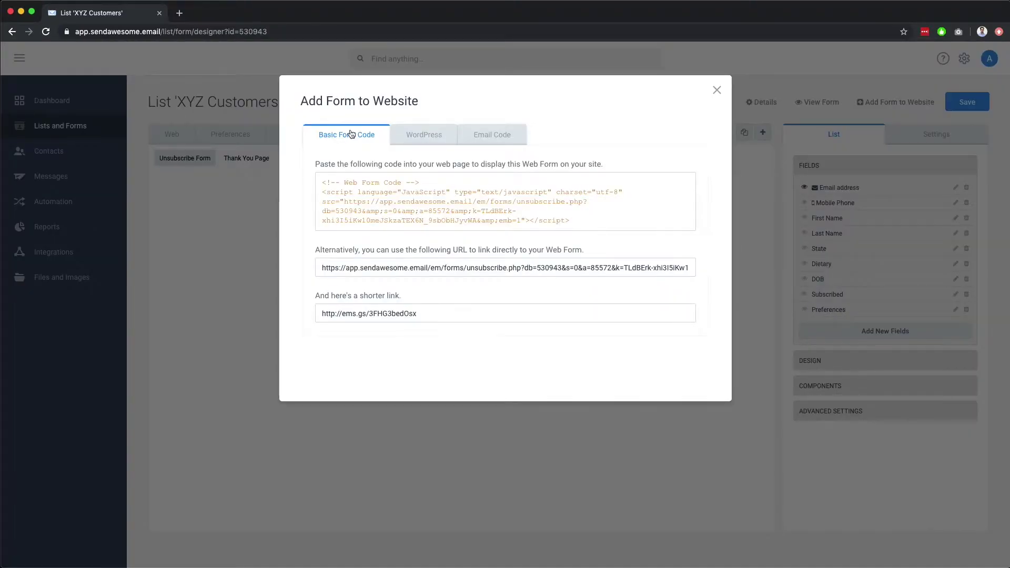
left_click(419, 134)
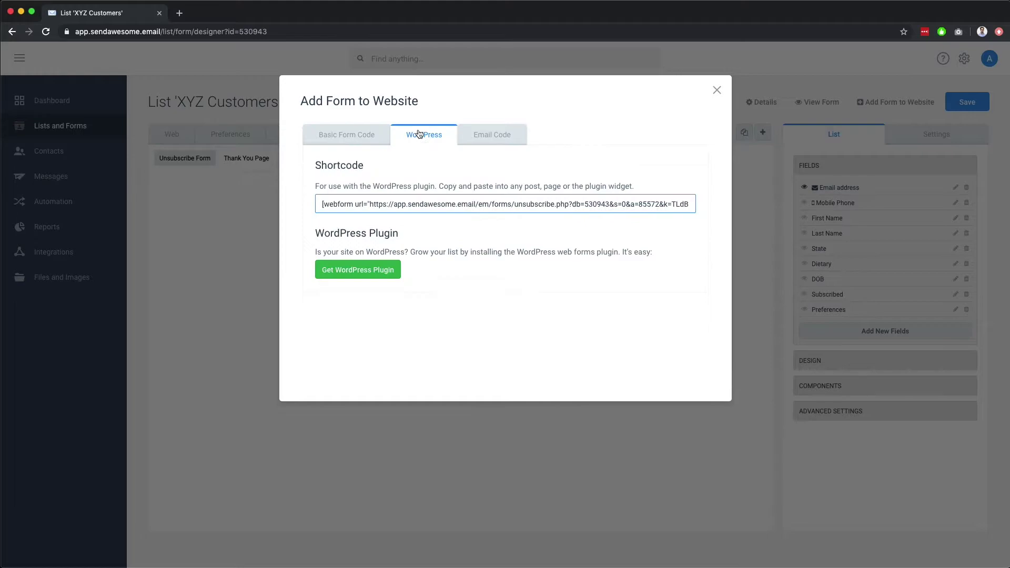
left_click(488, 135)
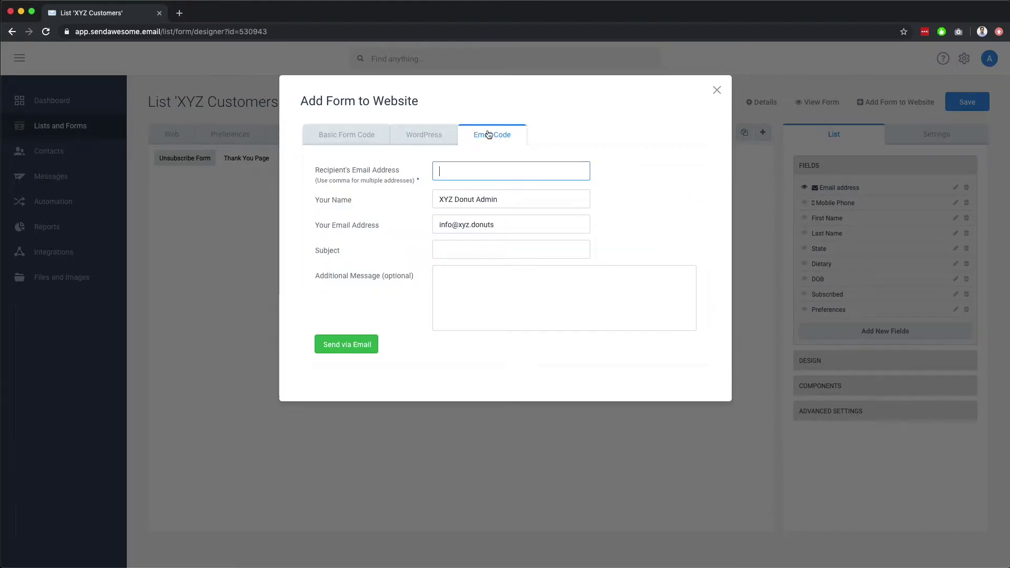
left_click(716, 91)
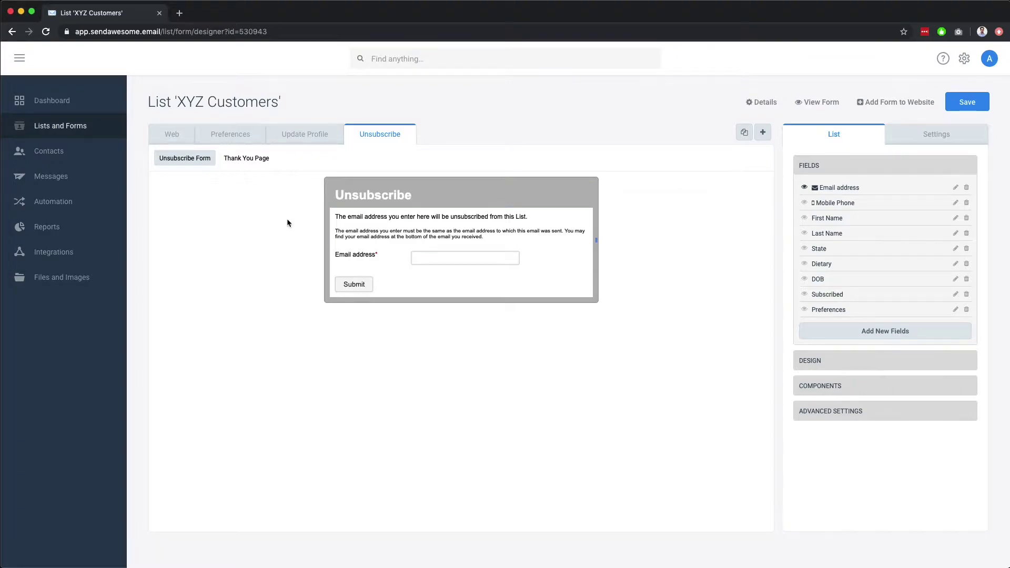
Step: Add Dietary, DOB and Mobile Phone columns to the contacts table, then view it as a spreadsheet
left_click(68, 154)
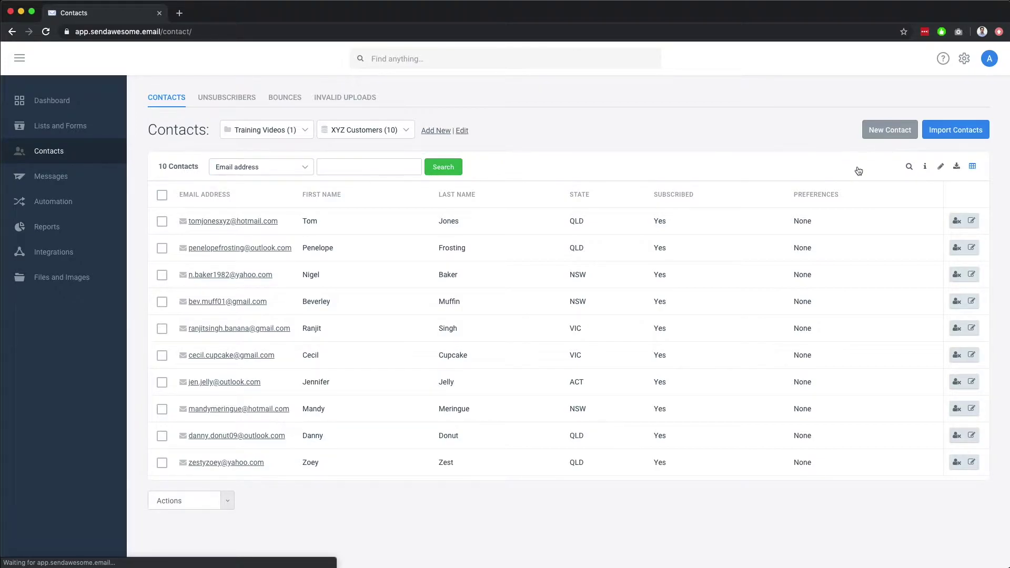
left_click(972, 167)
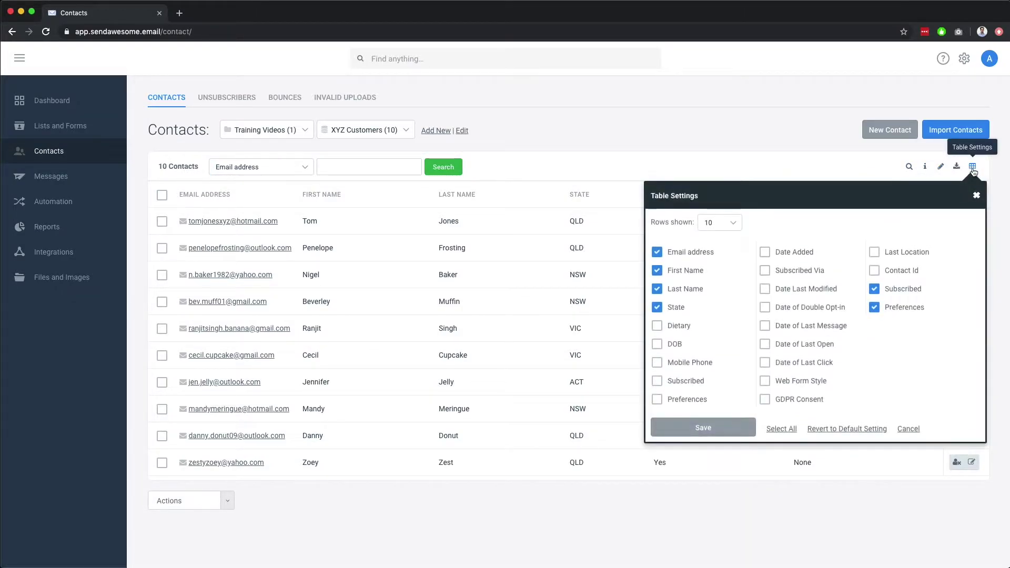
left_click(656, 325)
left_click(657, 344)
left_click(657, 362)
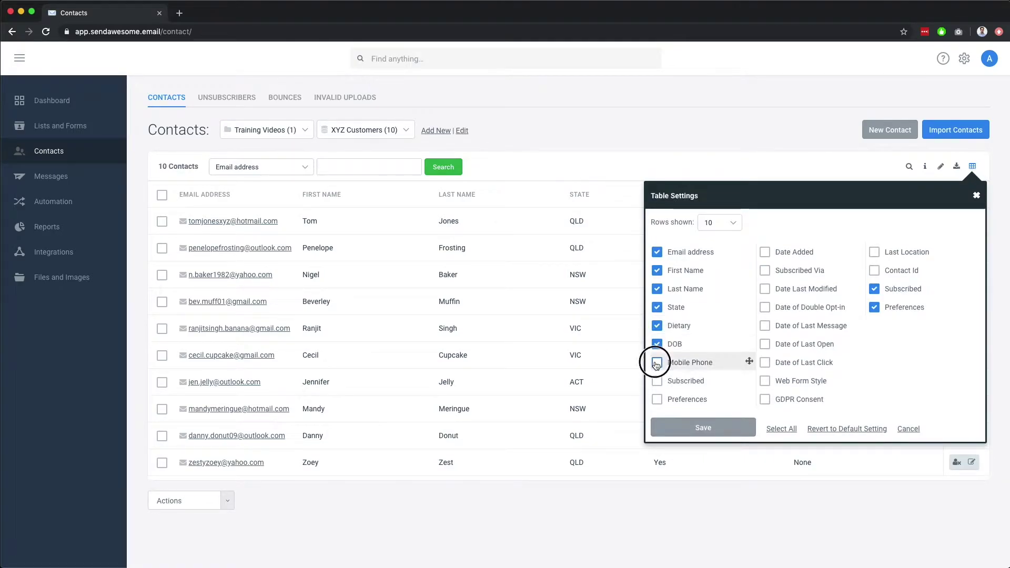
left_click(695, 425)
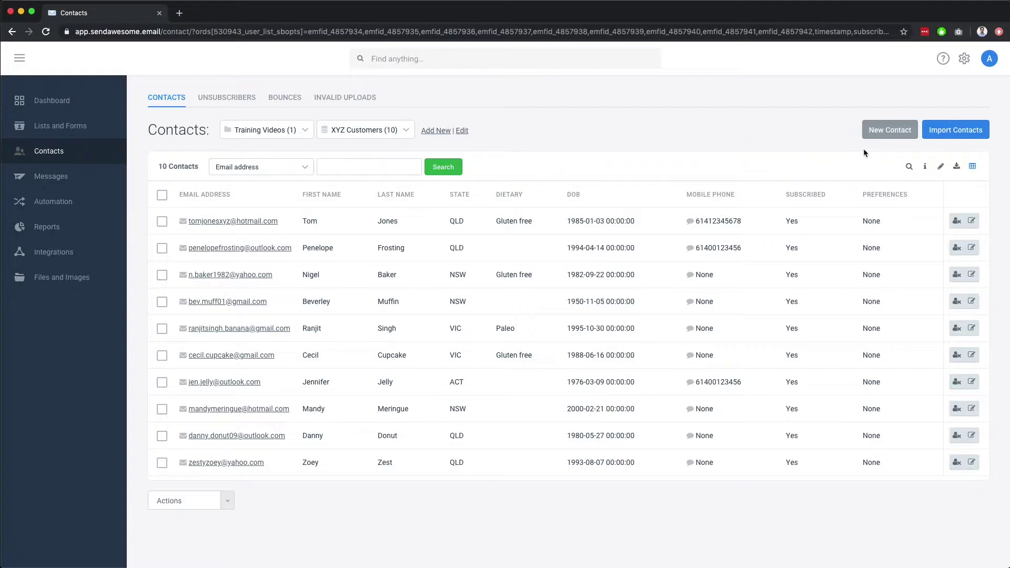
left_click(940, 168)
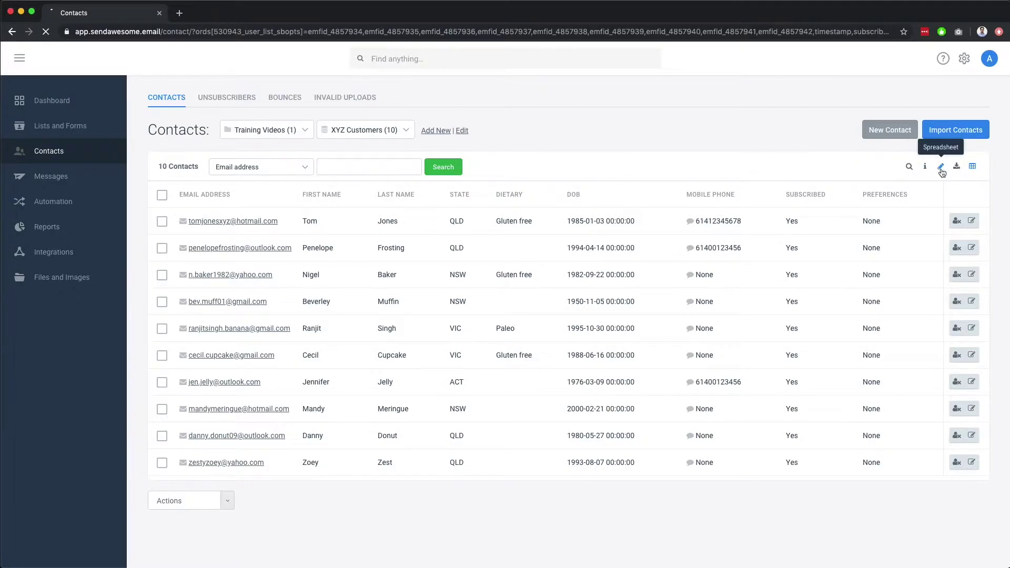
left_click_drag(568, 173, 581, 343)
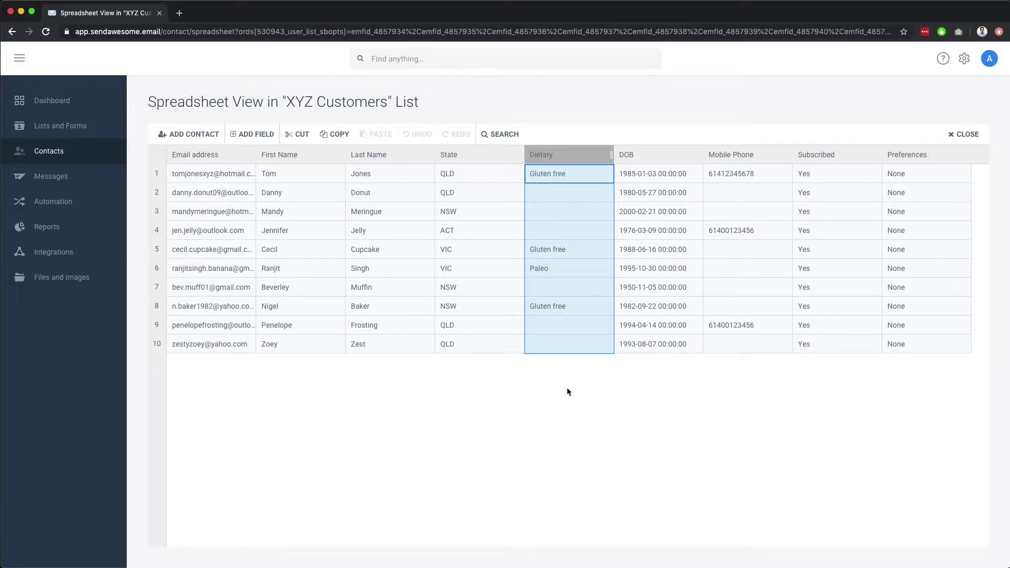
Step: Open the advanced contact search, check its field choices, and cancel without searching
left_click(97, 157)
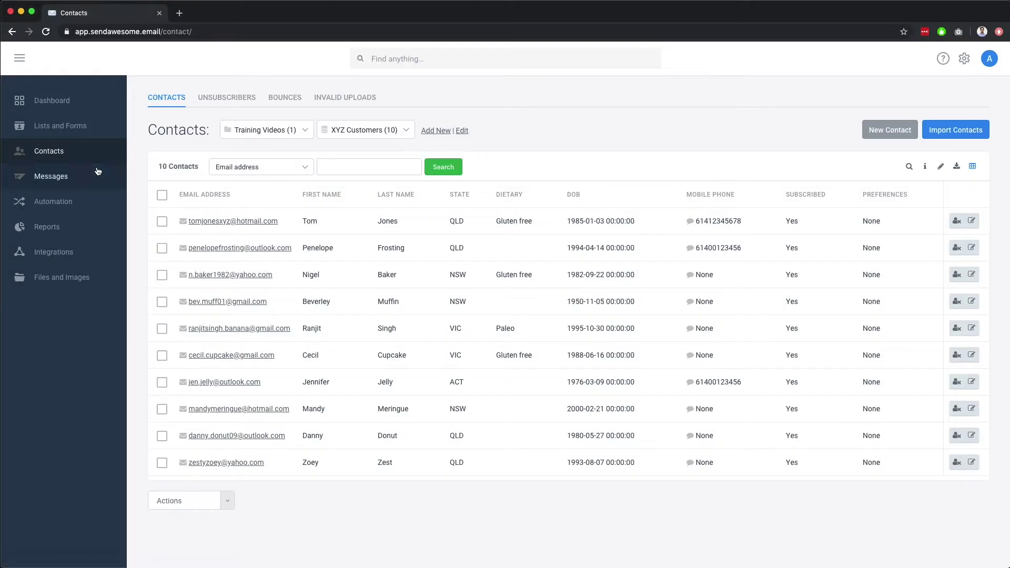
left_click(908, 166)
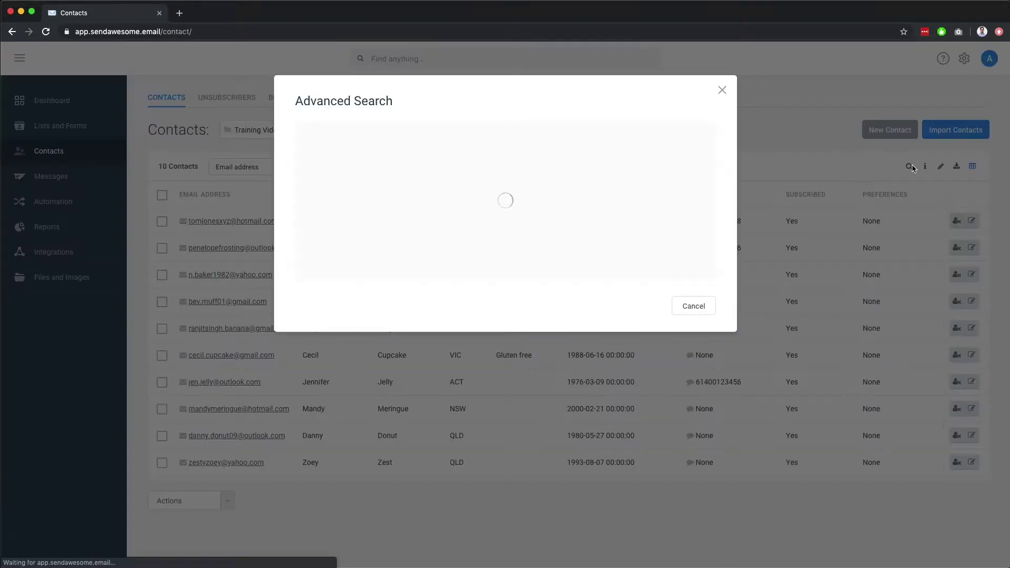
left_click(461, 165)
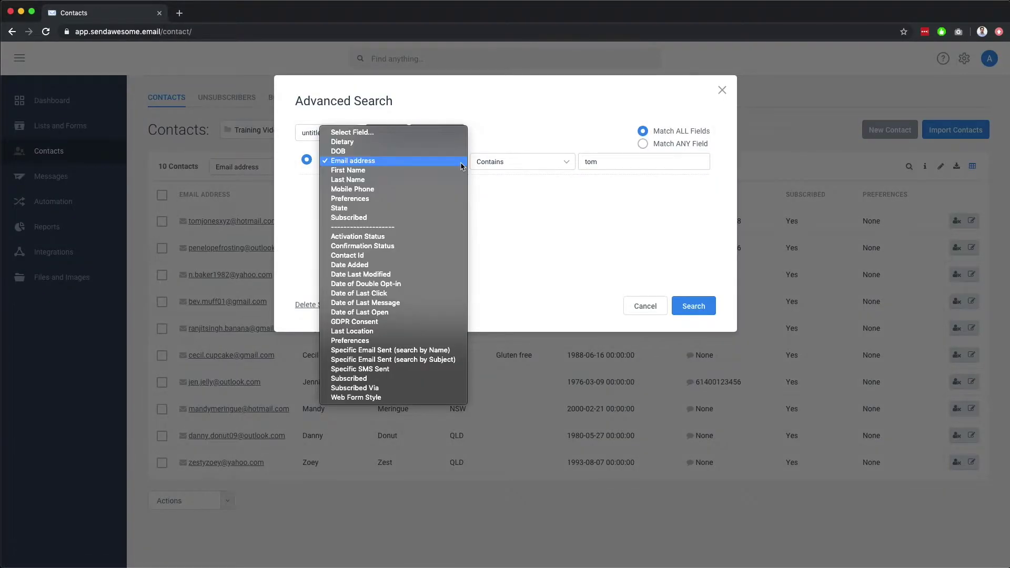
left_click(461, 166)
left_click(644, 306)
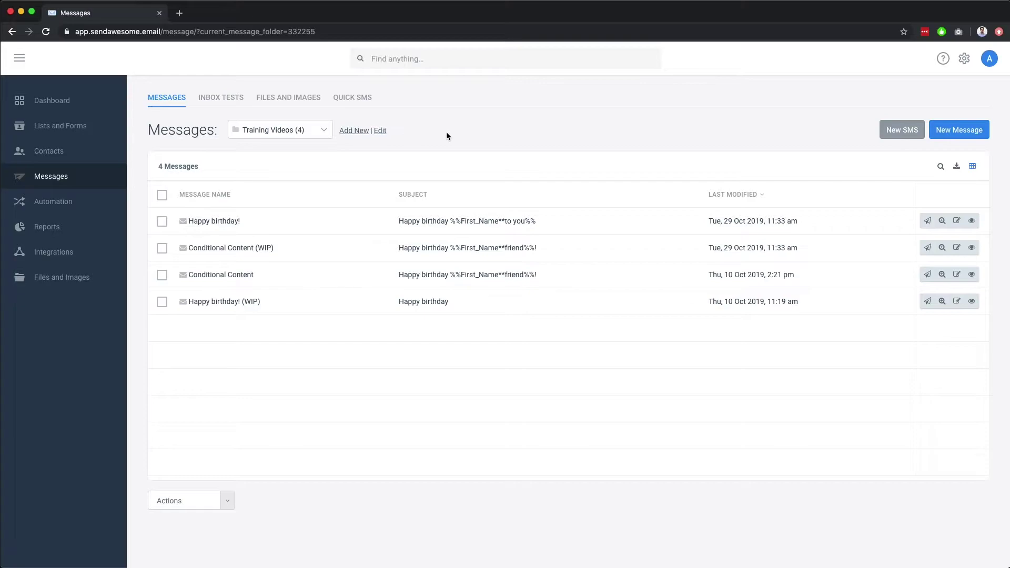
left_click(162, 222)
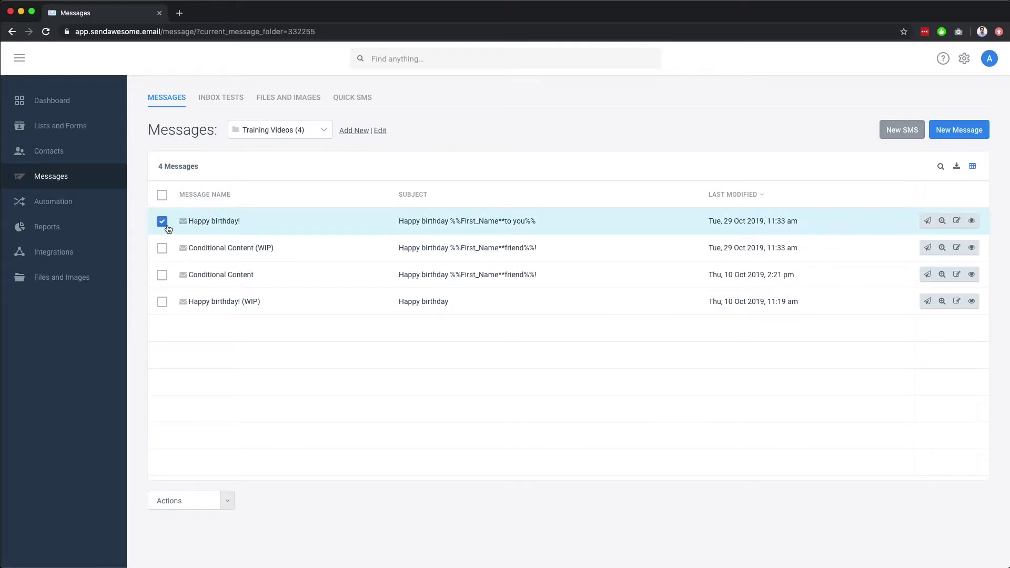
left_click(227, 502)
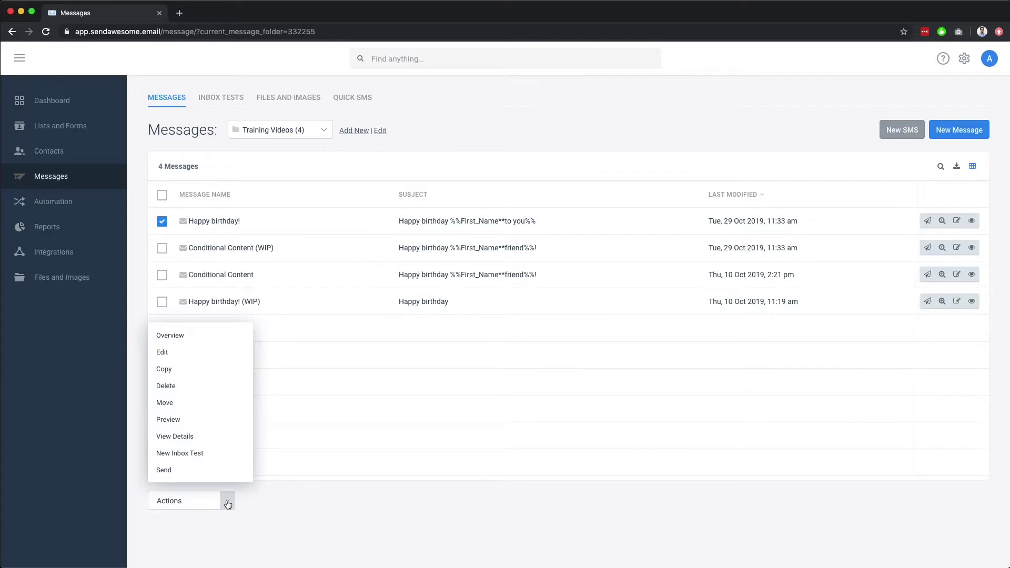
left_click(228, 437)
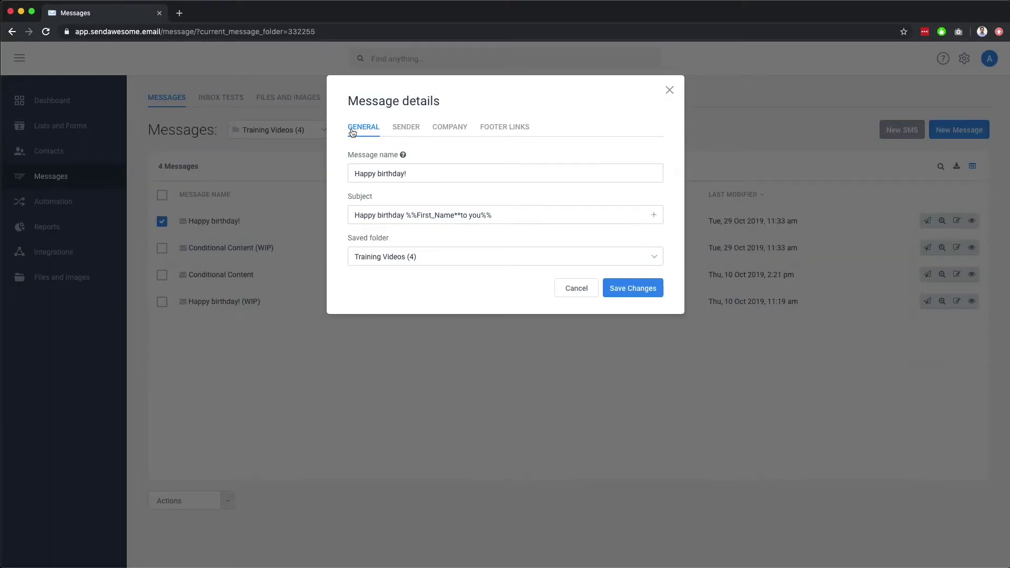
left_click(406, 128)
left_click(453, 129)
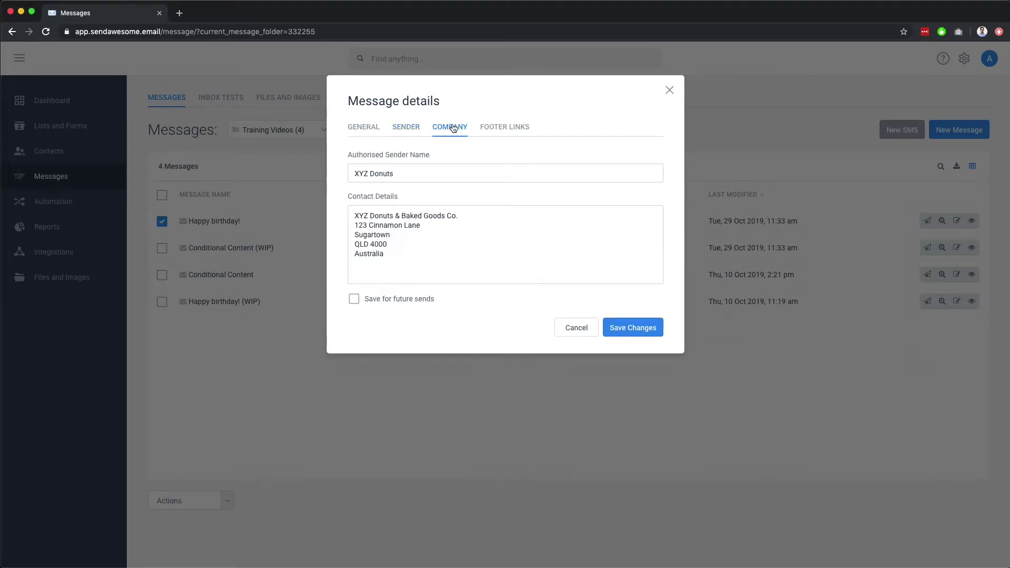
left_click(669, 90)
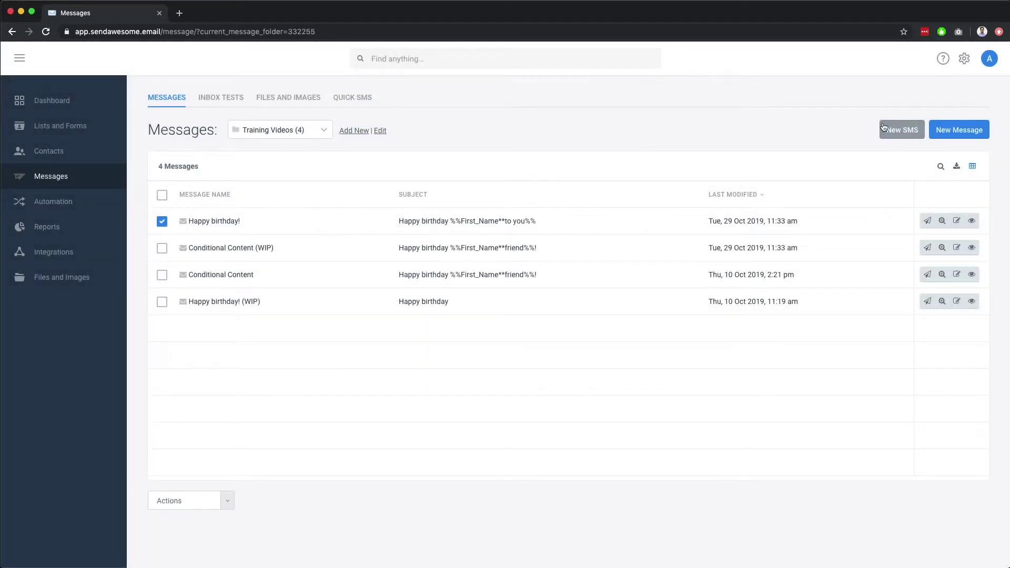
Step: Create a new message from the Amazing Co. travel template
left_click(955, 130)
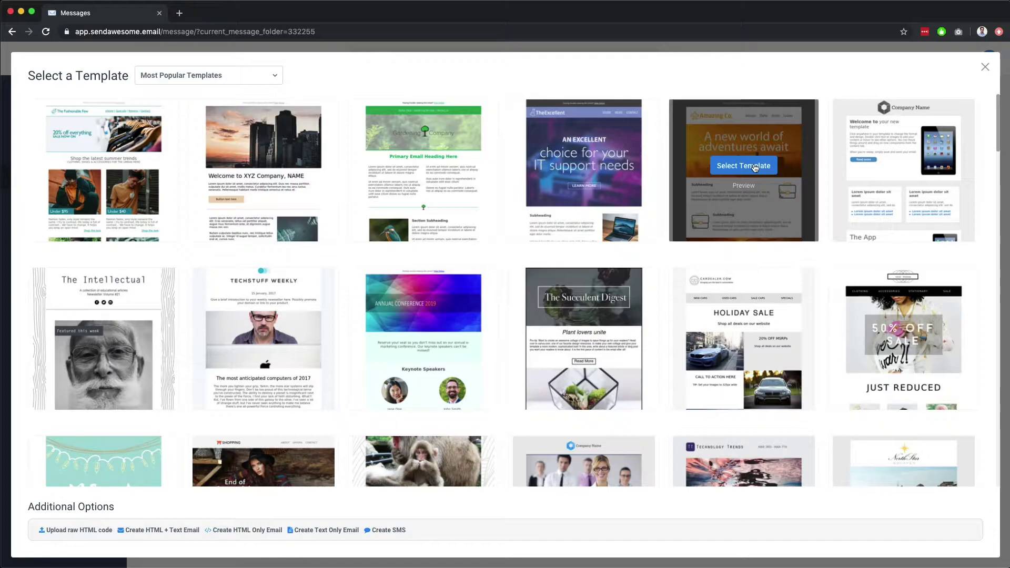
left_click(754, 166)
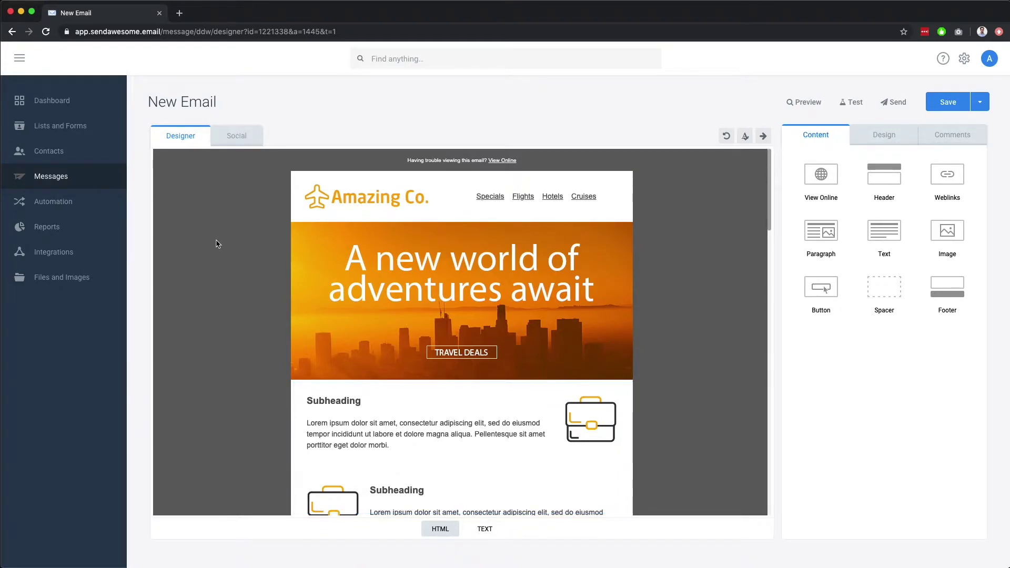
Step: Move the Latest travel video block above the Subheading section
left_click_drag(767, 210, 760, 314)
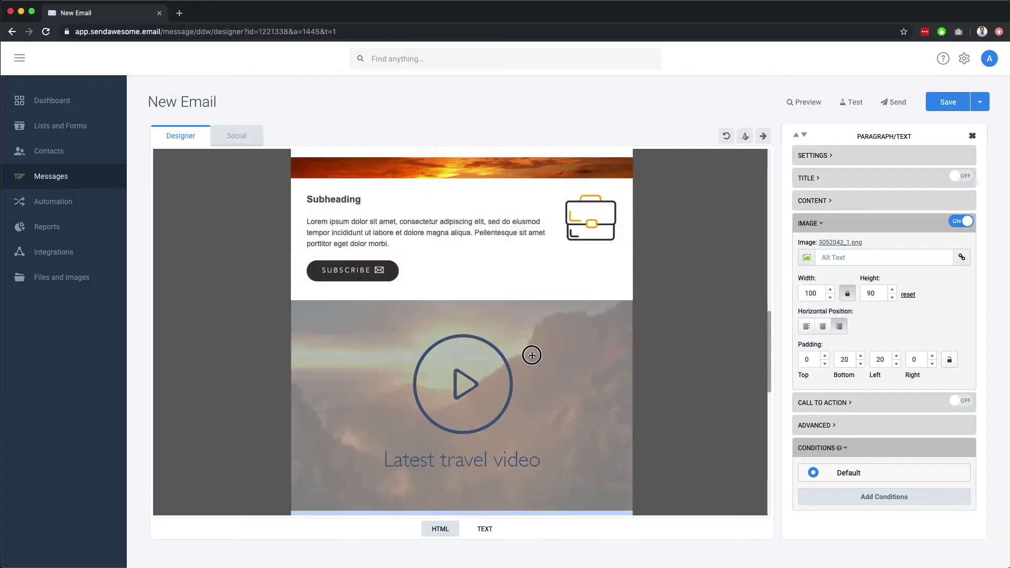
left_click(484, 341)
left_click_drag(447, 339, 451, 229)
left_click_drag(539, 254, 541, 255)
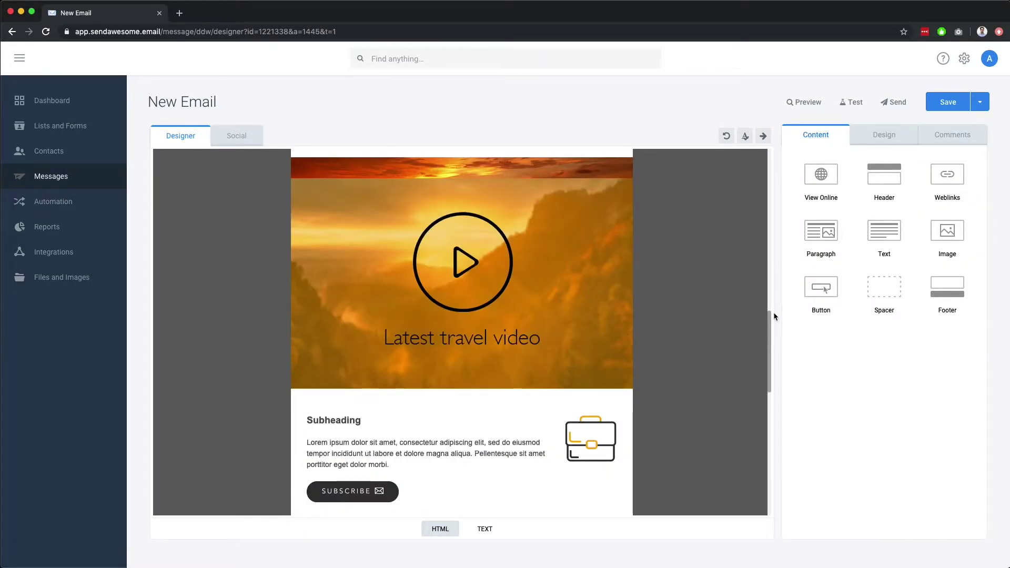
left_click_drag(769, 315, 769, 349)
Step: Duplicate the Subheading section and add an image block beside the copy's text
left_click(506, 343)
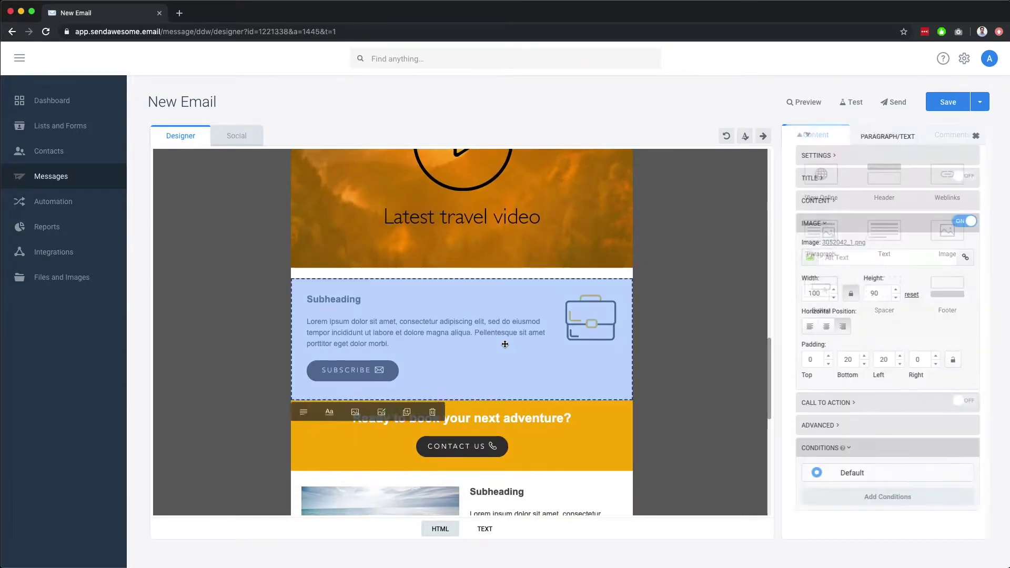
left_click(406, 416)
scroll(652, 399, "down", 3)
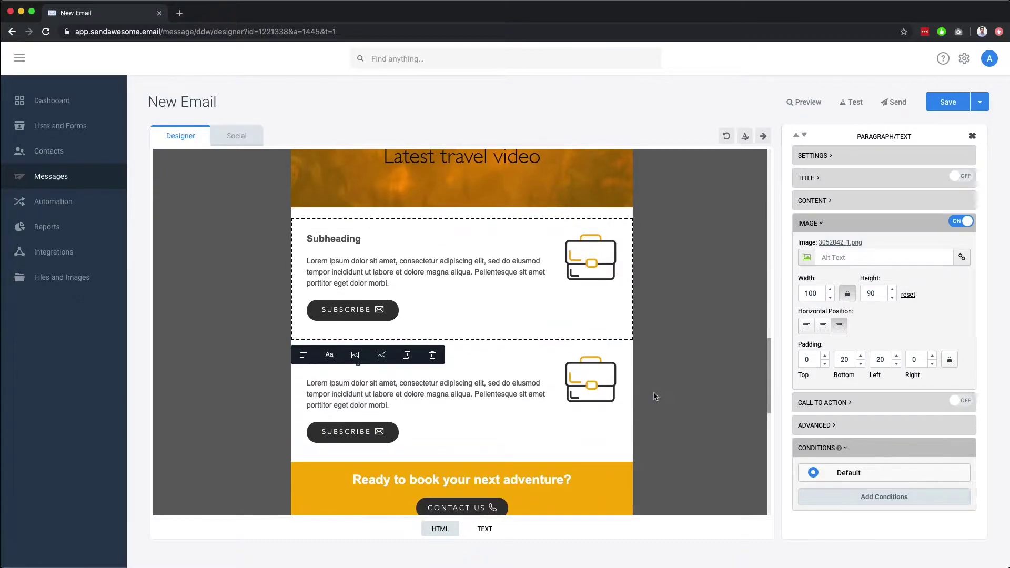
left_click(658, 396)
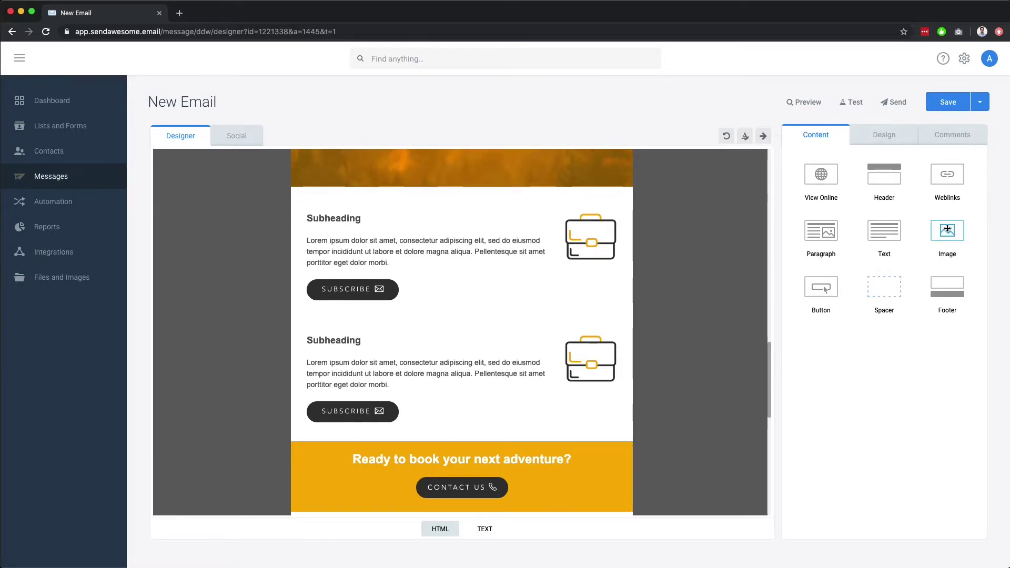
left_click_drag(947, 229, 401, 384)
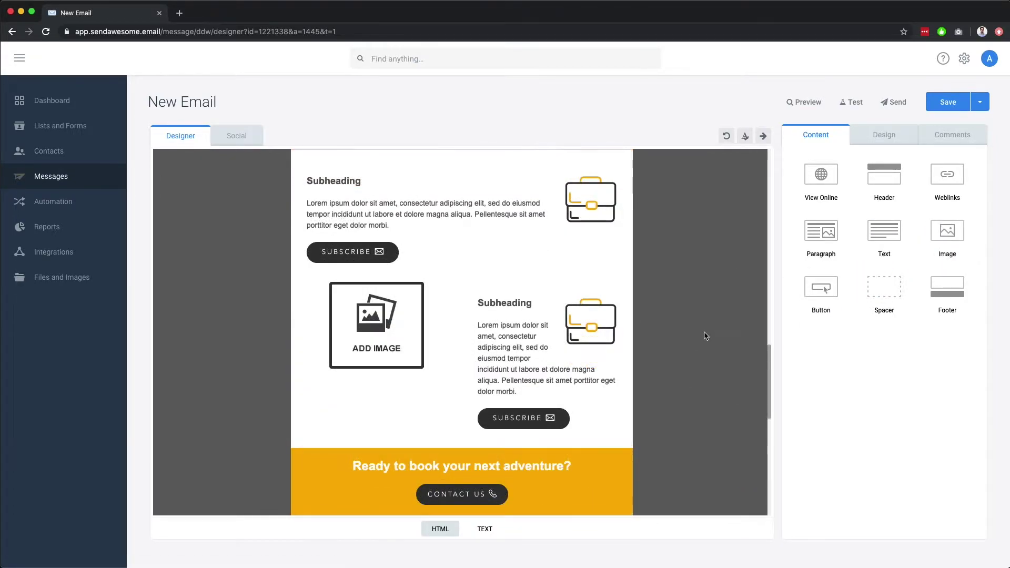
Step: Scroll to the top and edit the first Subheading paragraph under the hero banner
scroll(705, 335, "up", 15)
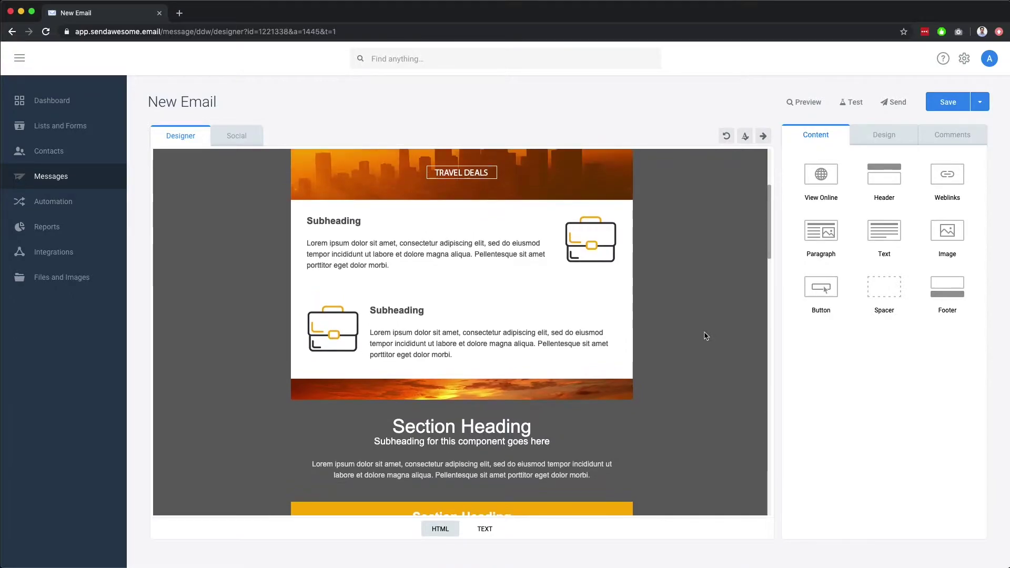
left_click(418, 435)
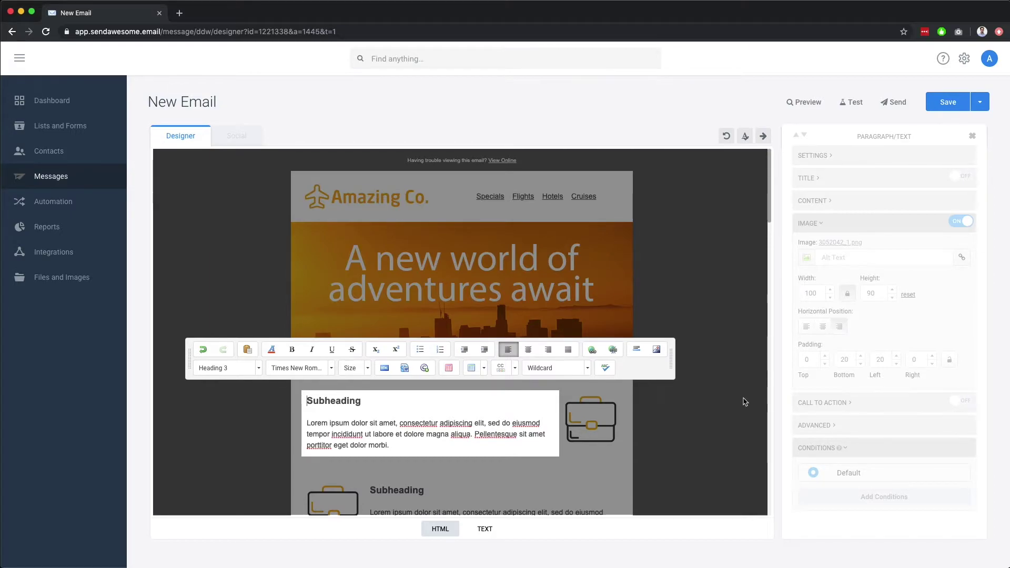
Step: Close the text editor and leave the travel draft without saving it
left_click(759, 401)
left_click(74, 177)
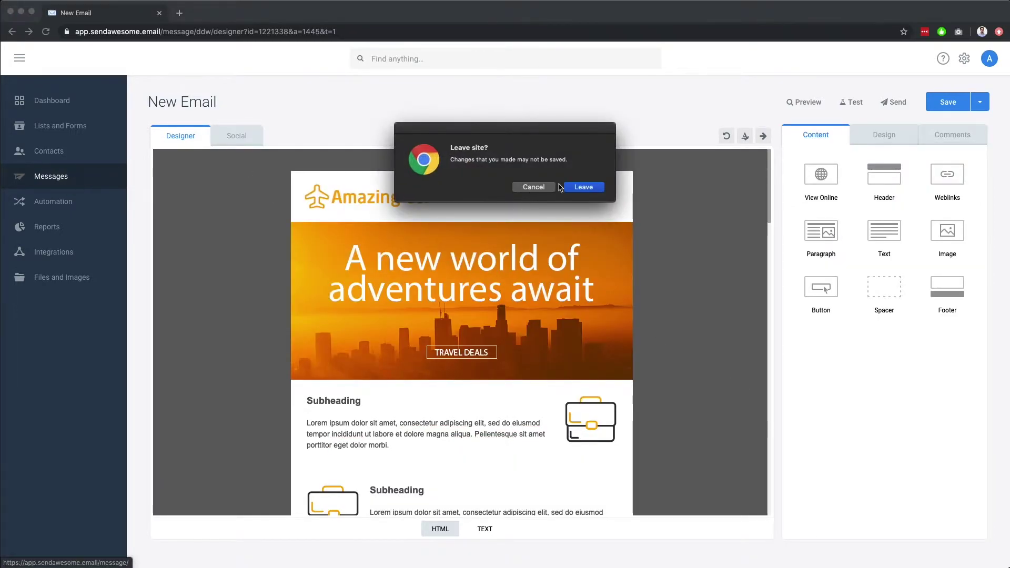
left_click(581, 184)
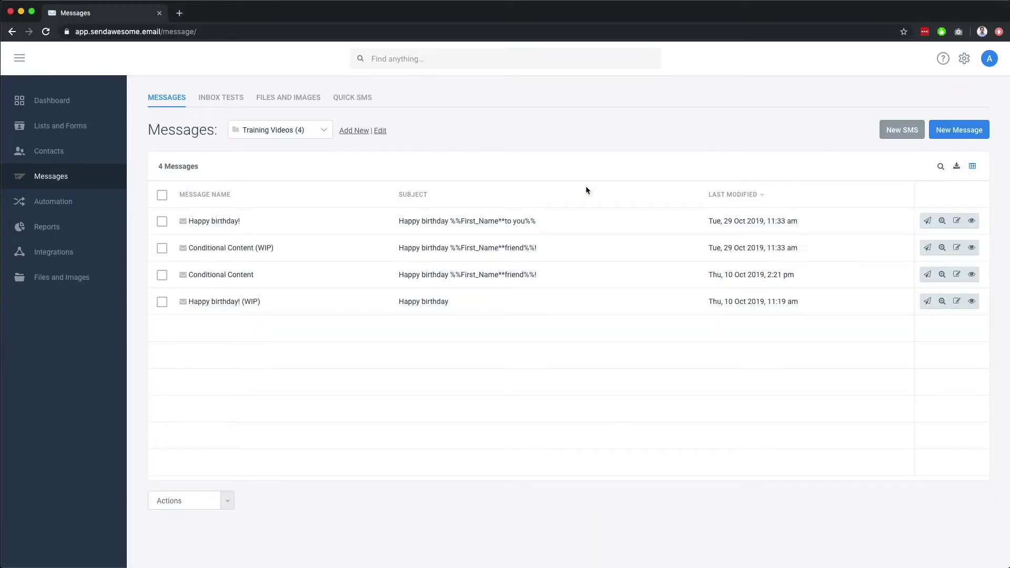
Step: Start a new email from the Blank Template
left_click(959, 130)
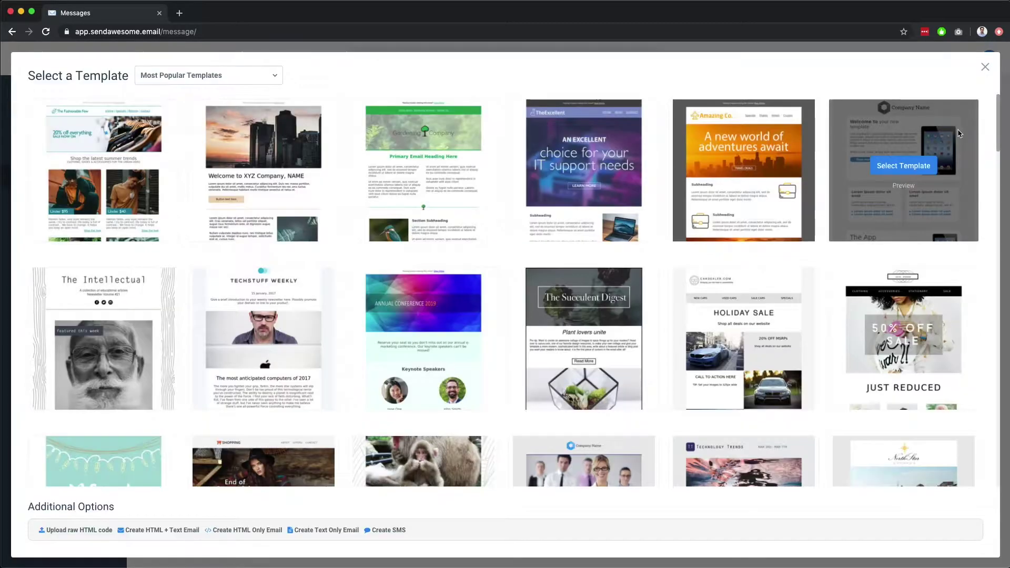
left_click(231, 75)
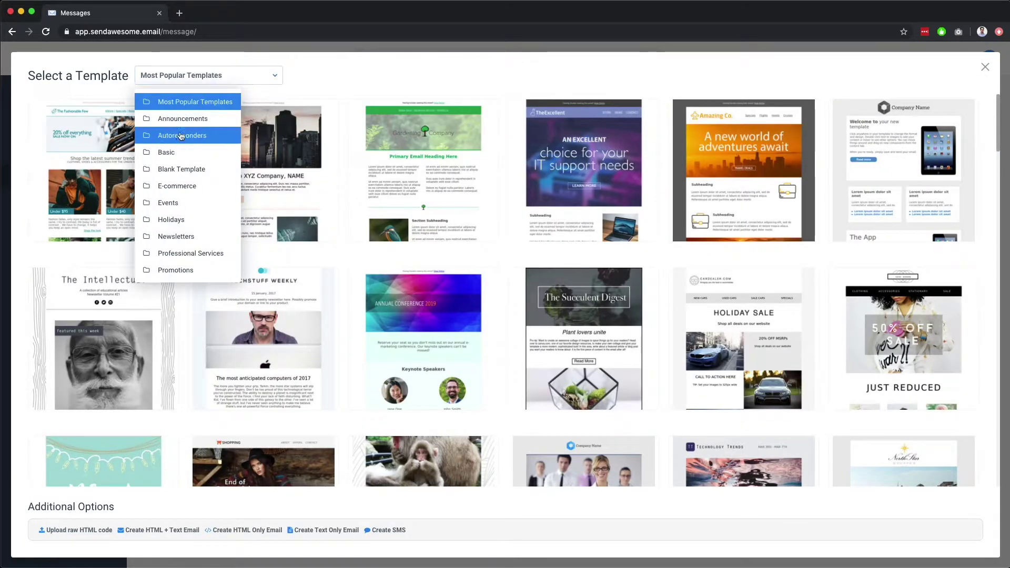
left_click(178, 169)
left_click(100, 166)
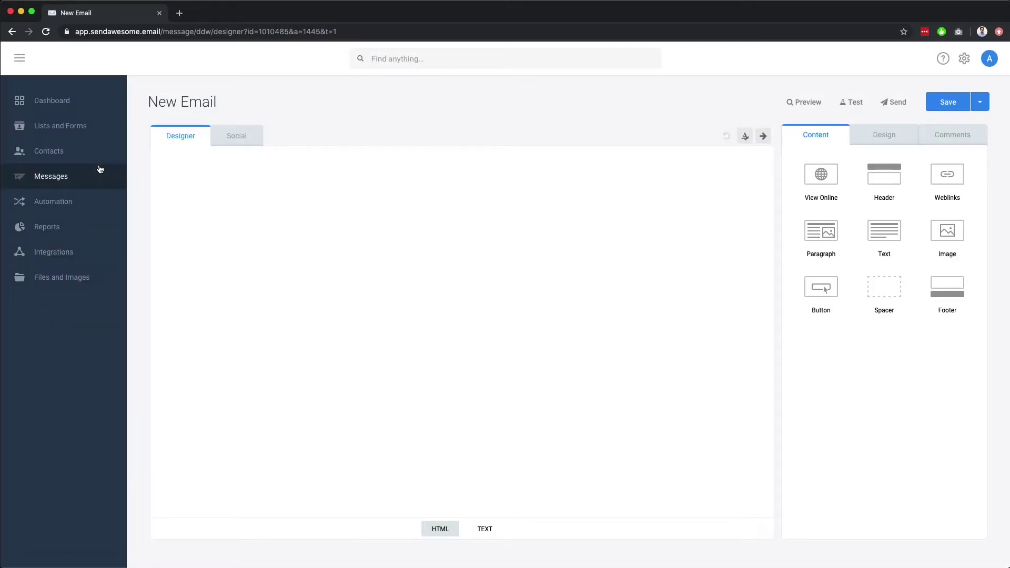
Step: Add a view-online line and an image block showing banner_recipeclub.jpg from XYZ Banners
left_click_drag(819, 186, 506, 191)
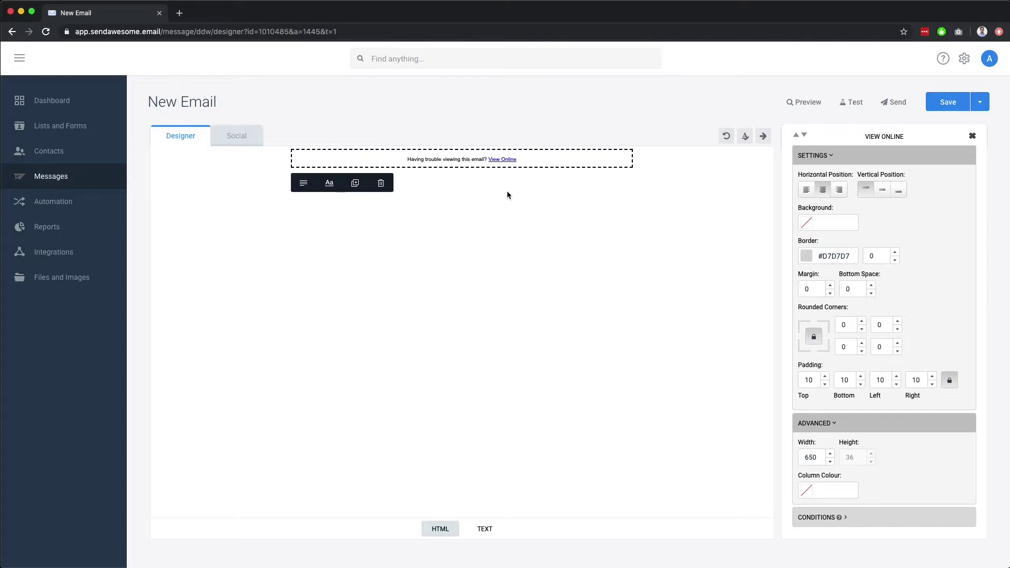
left_click(972, 137)
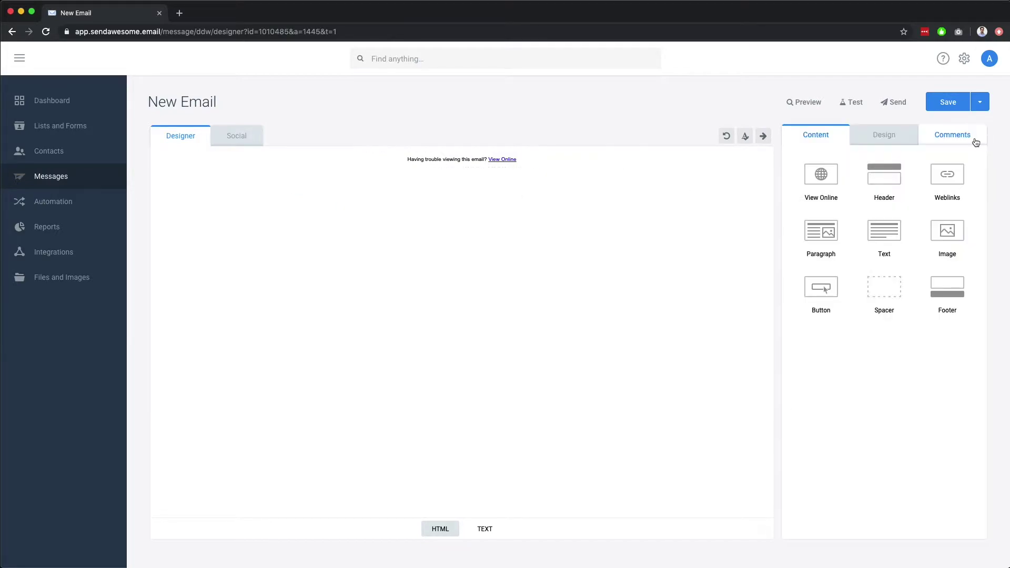
left_click_drag(947, 231, 447, 169)
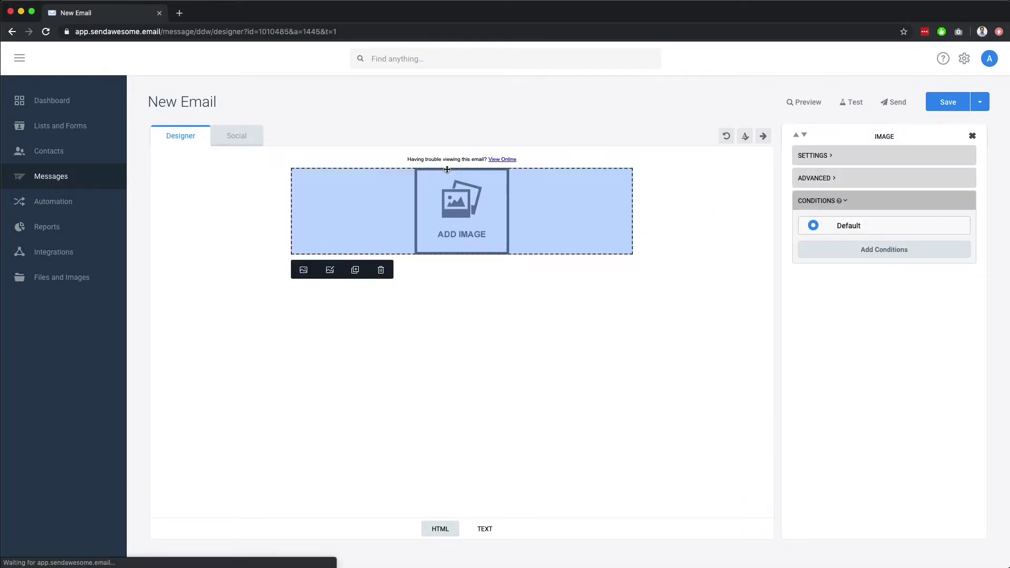
left_click(500, 208)
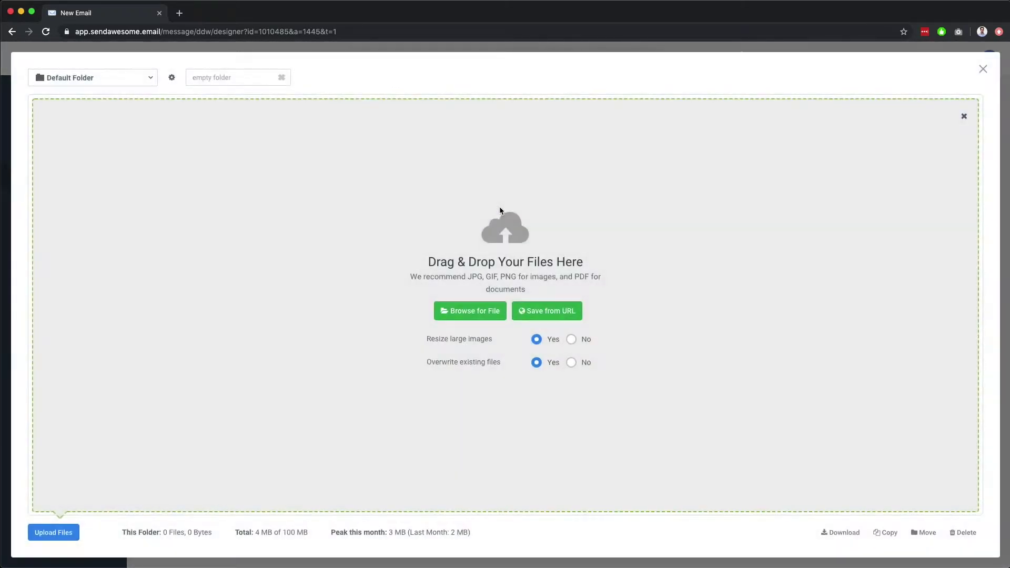
left_click(149, 78)
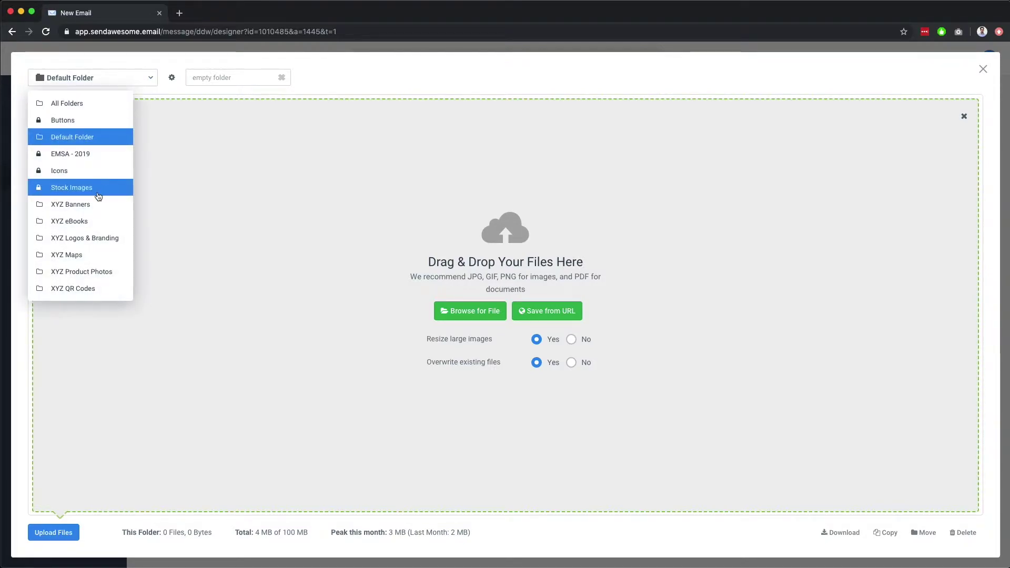
left_click(99, 210)
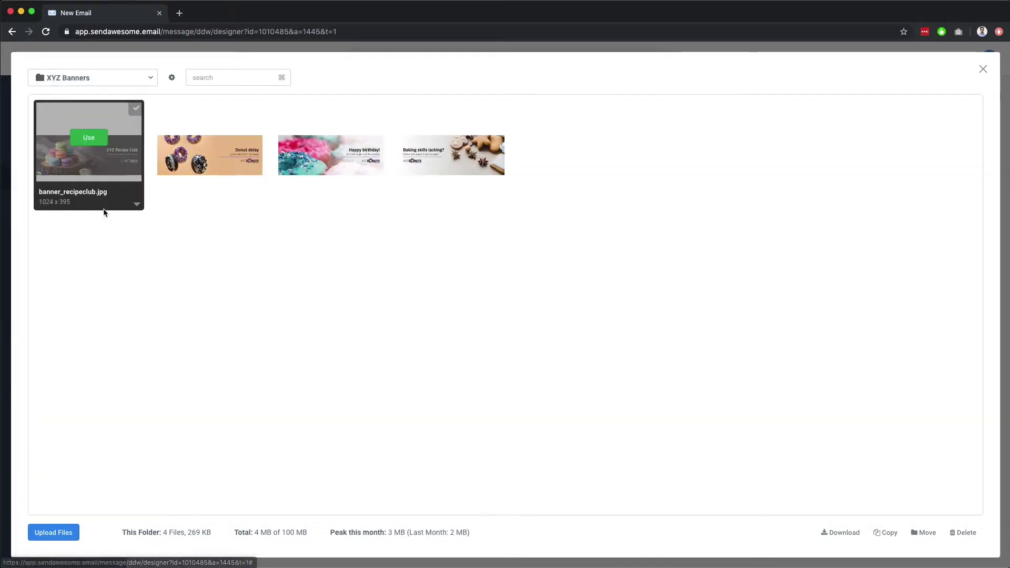
left_click(94, 144)
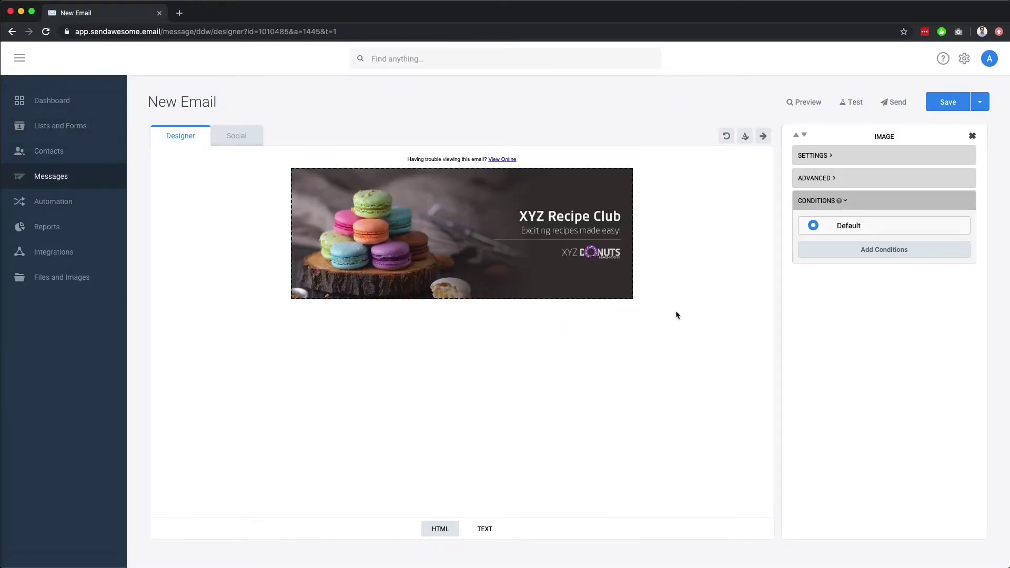
Step: Add a paragraph block below the banner and start its heading with 'Ready to join the club'
left_click(972, 136)
left_click_drag(823, 238, 482, 306)
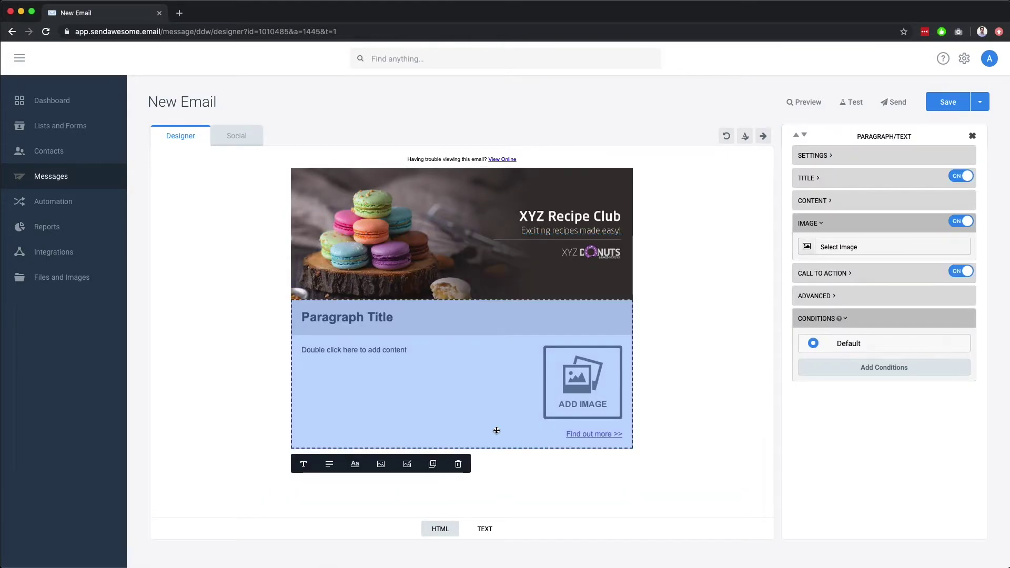
double_click(364, 324)
left_click_drag(394, 318, 299, 319)
type("Ready to join the club")
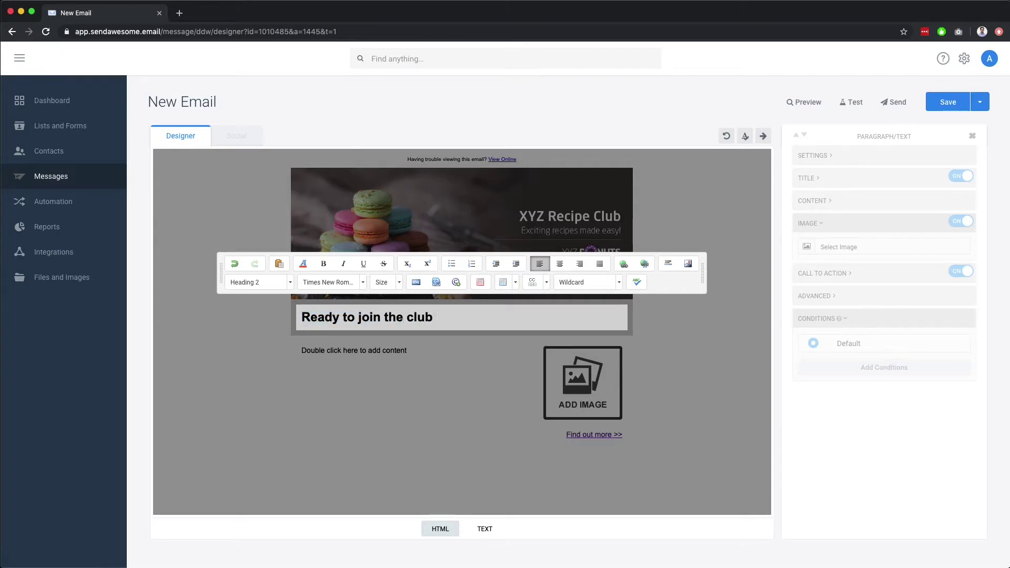
Step: Insert the First Name field from XYZ Customers, add '?', and fill in the body text
left_click(618, 282)
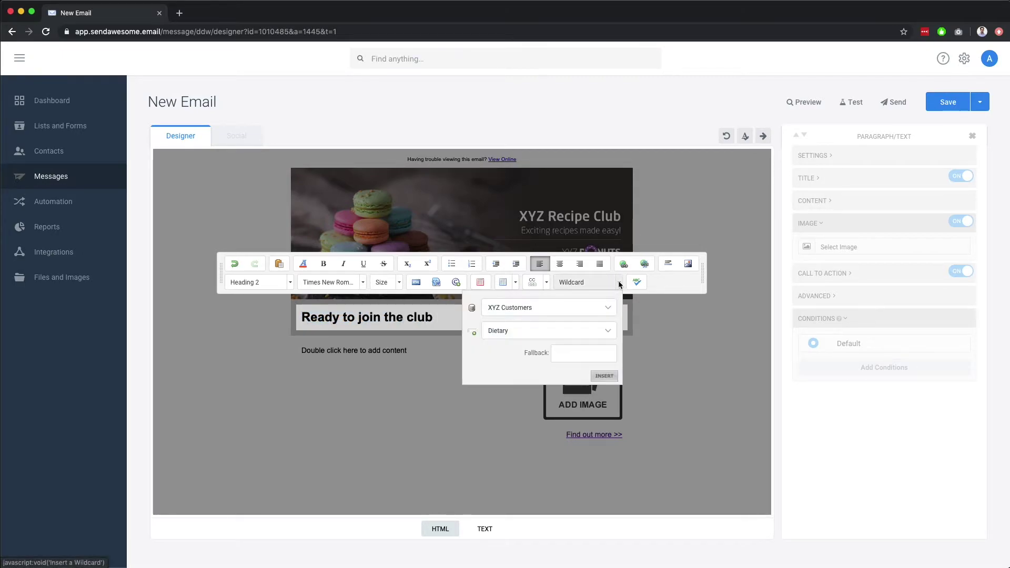
left_click(610, 307)
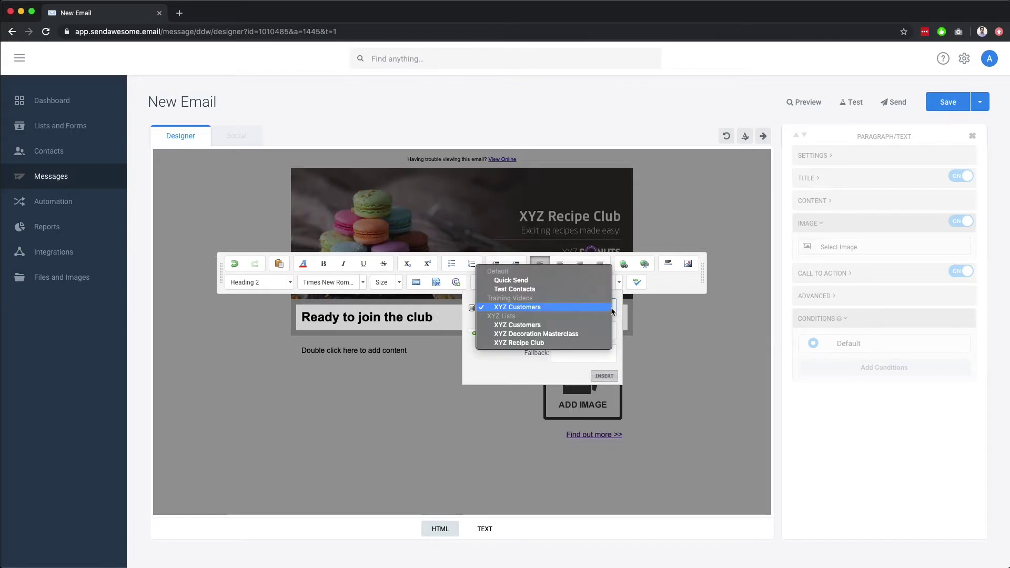
left_click(611, 311)
left_click(609, 330)
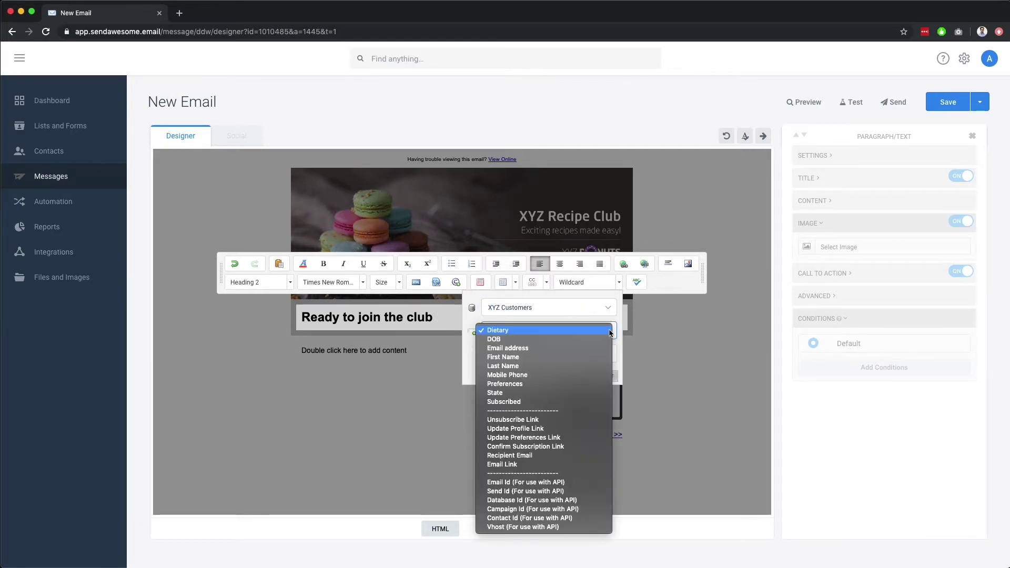
left_click(565, 358)
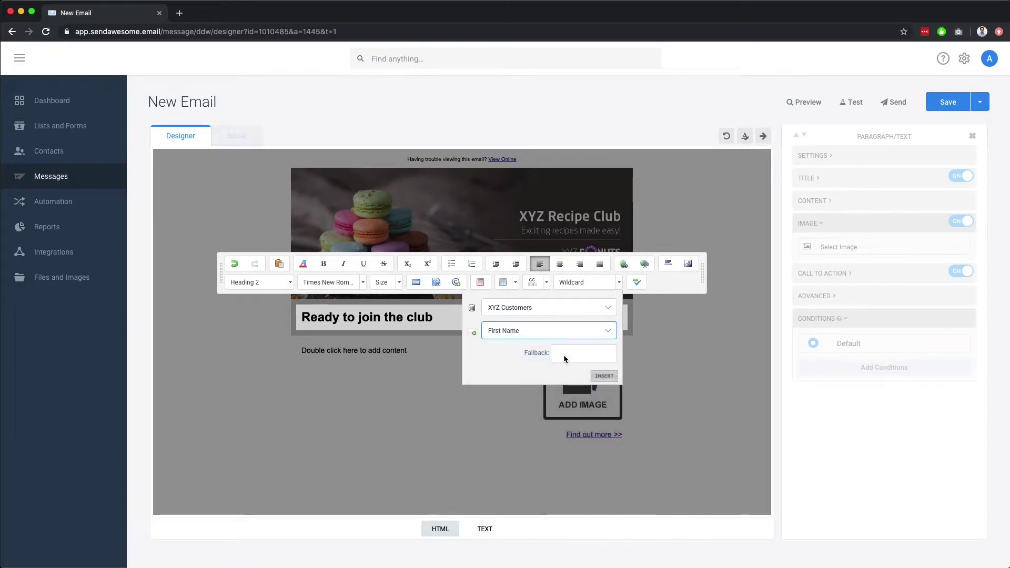
left_click(565, 358)
left_click(604, 376)
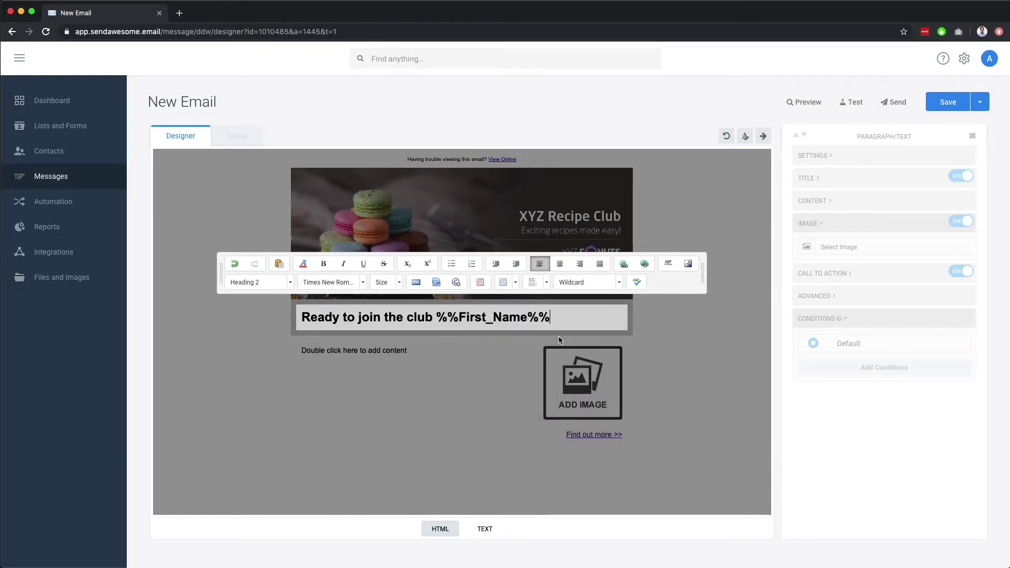
type("?")
double_click(354, 351)
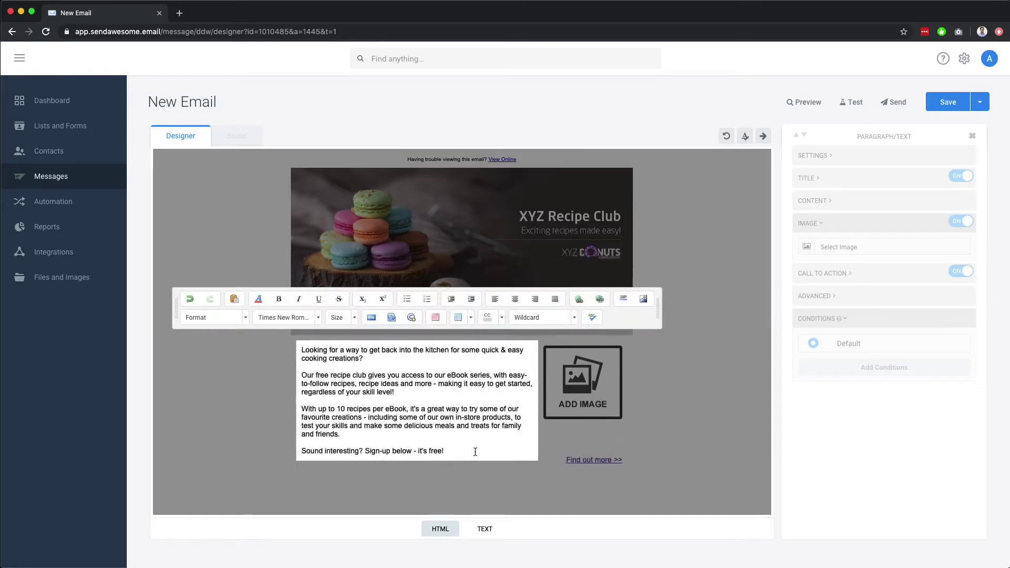
left_click(685, 446)
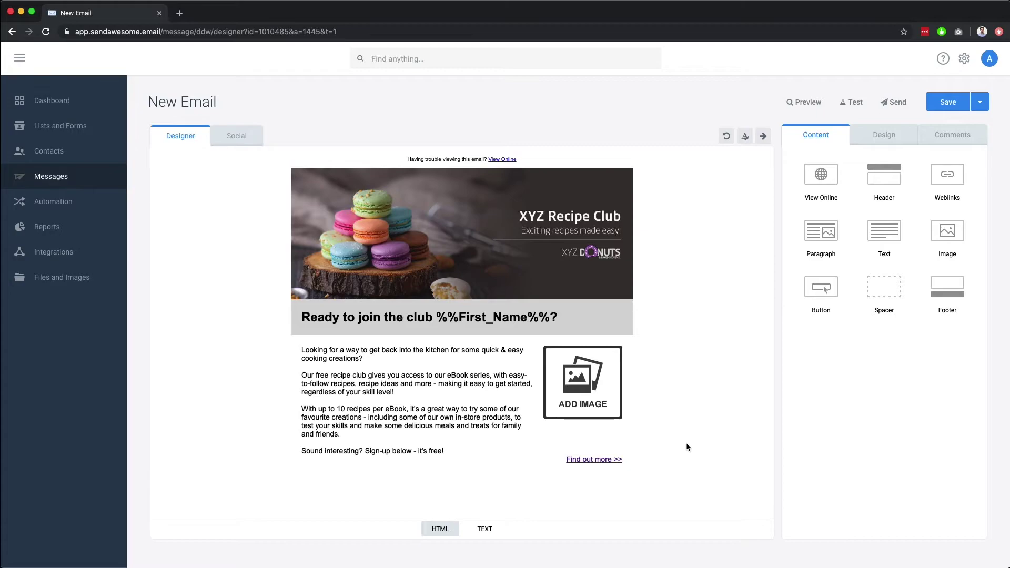
Step: Swap the block's image placeholder for product_donut-strawberry.jpg from XYZ Product Photos
left_click(584, 385)
left_click(584, 385)
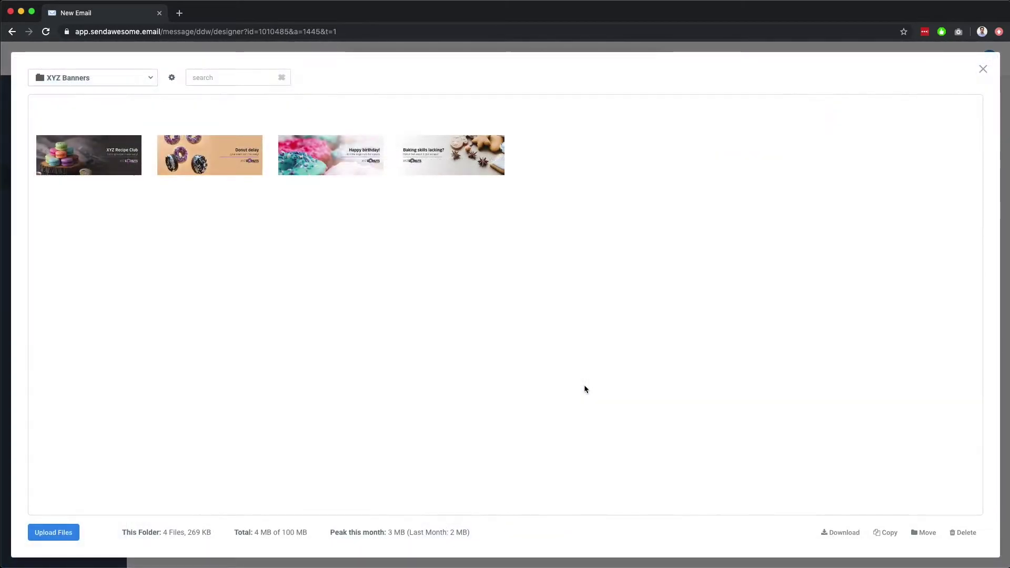
left_click(94, 79)
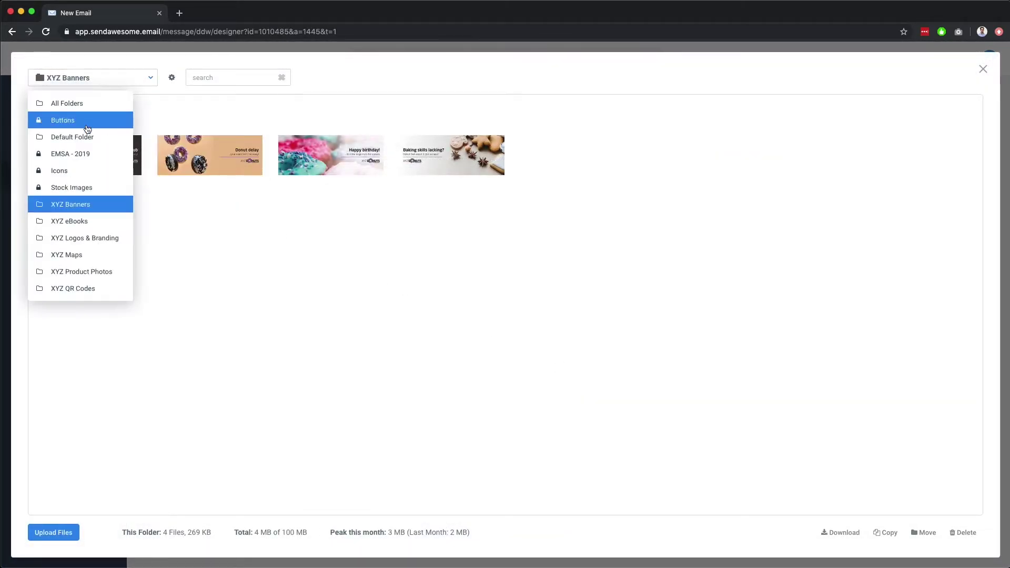
left_click(78, 272)
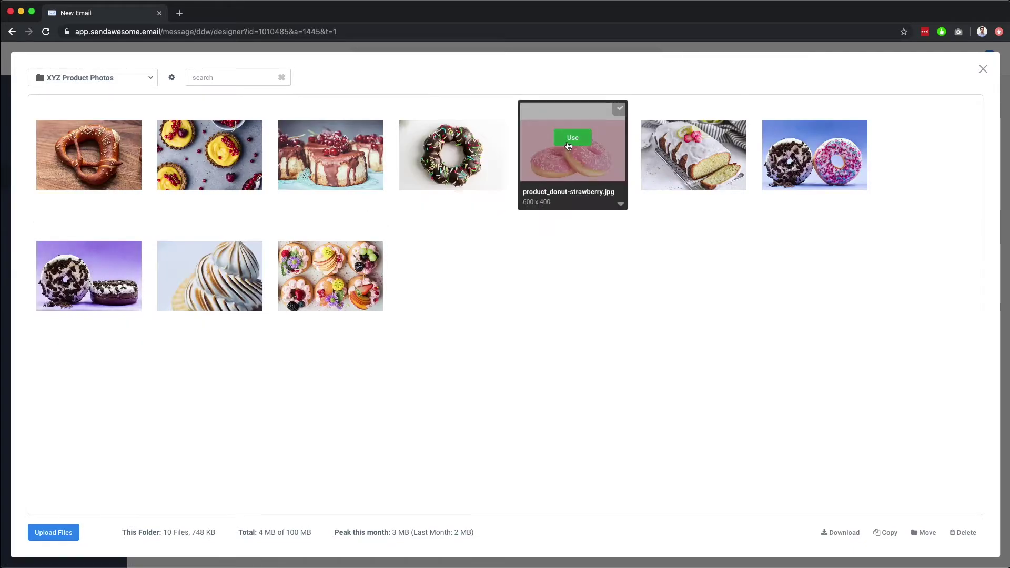
left_click(570, 138)
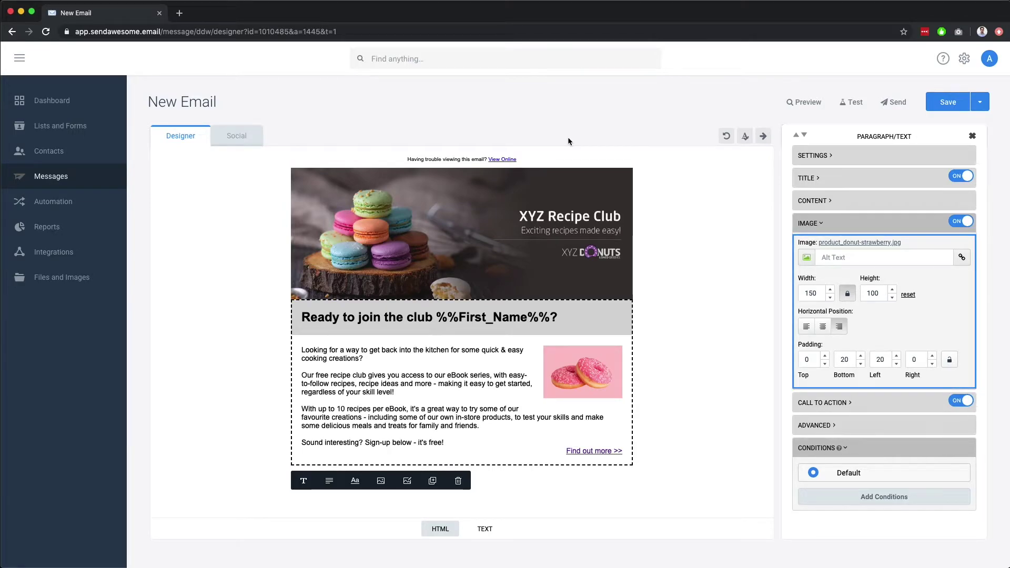
Step: Set the donut image width to 250
left_click_drag(820, 293, 794, 298)
type("250")
key("Tab")
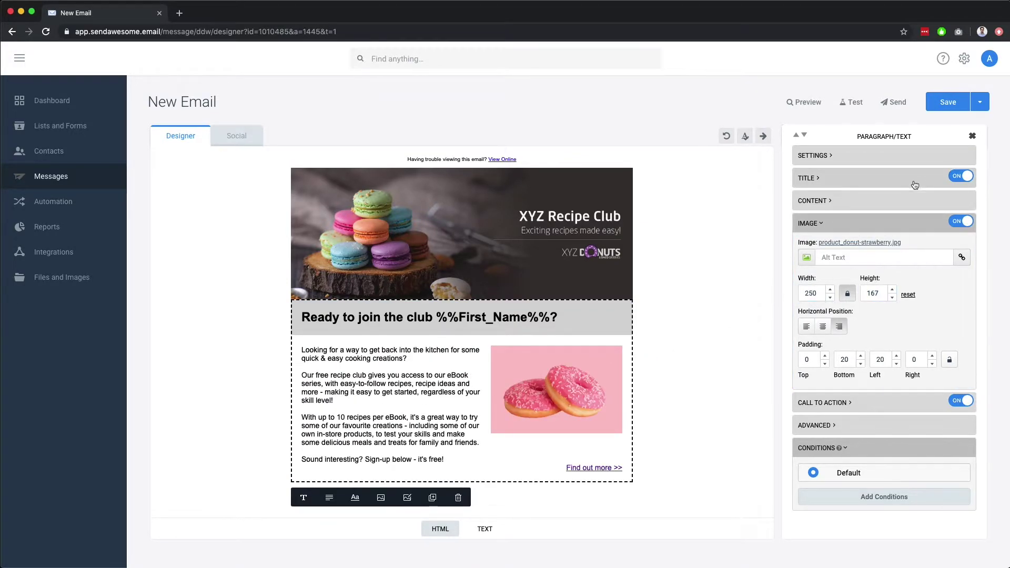
Step: Turn off the block's call to action to remove the Find out more link
left_click(957, 179)
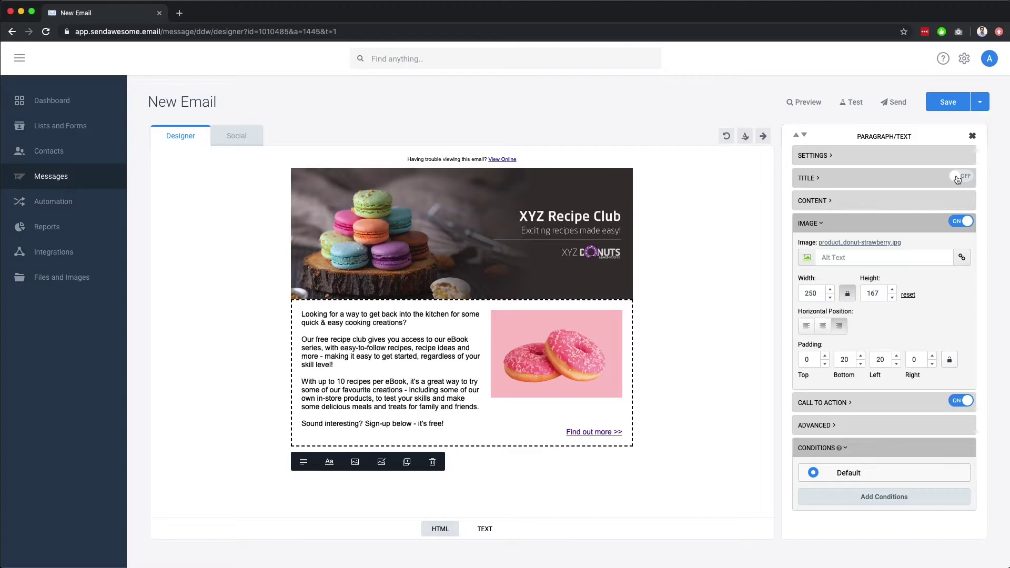
left_click(957, 177)
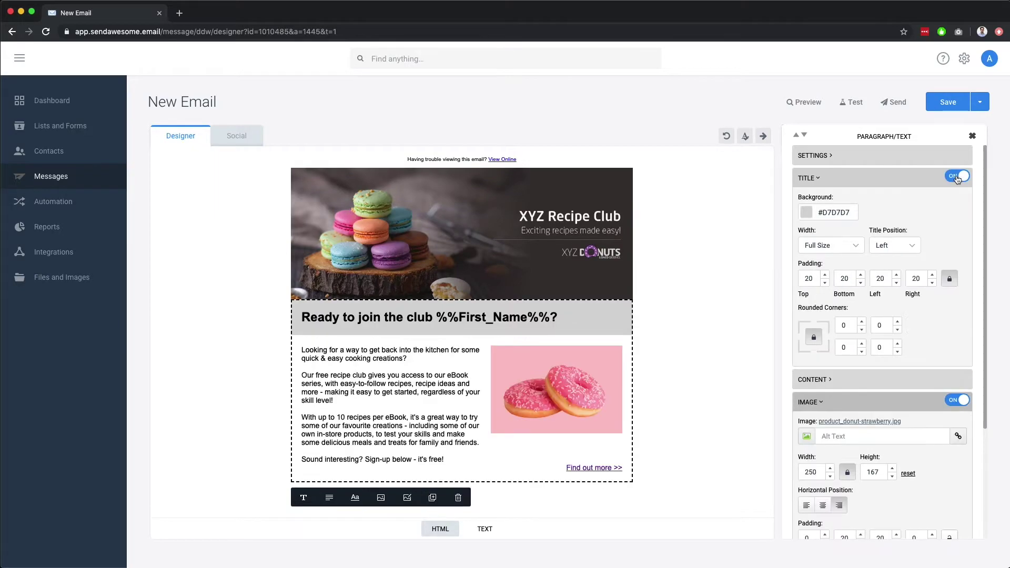
left_click(958, 400)
left_click(959, 399)
left_click(899, 402)
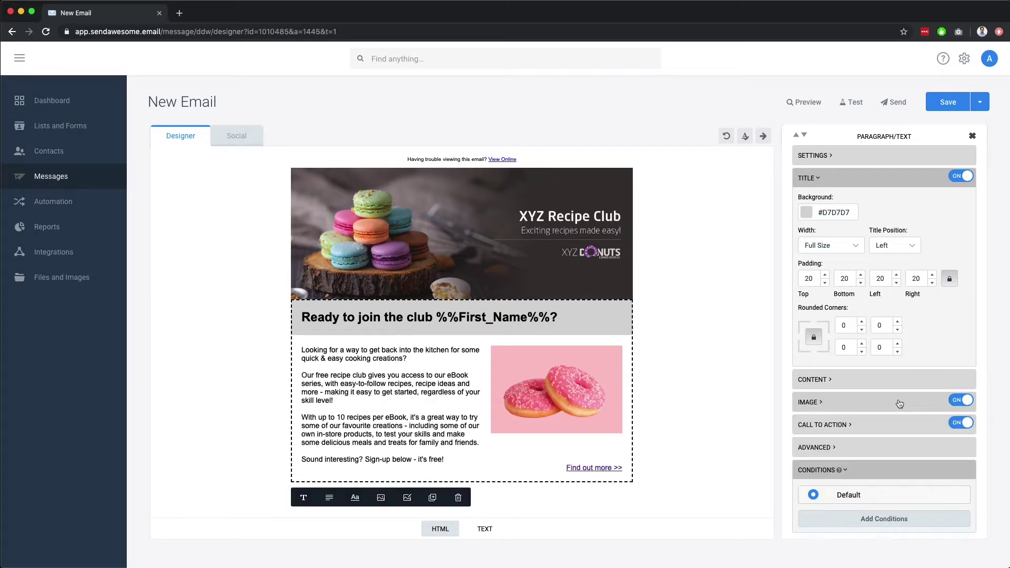
left_click(922, 419)
left_click(960, 423)
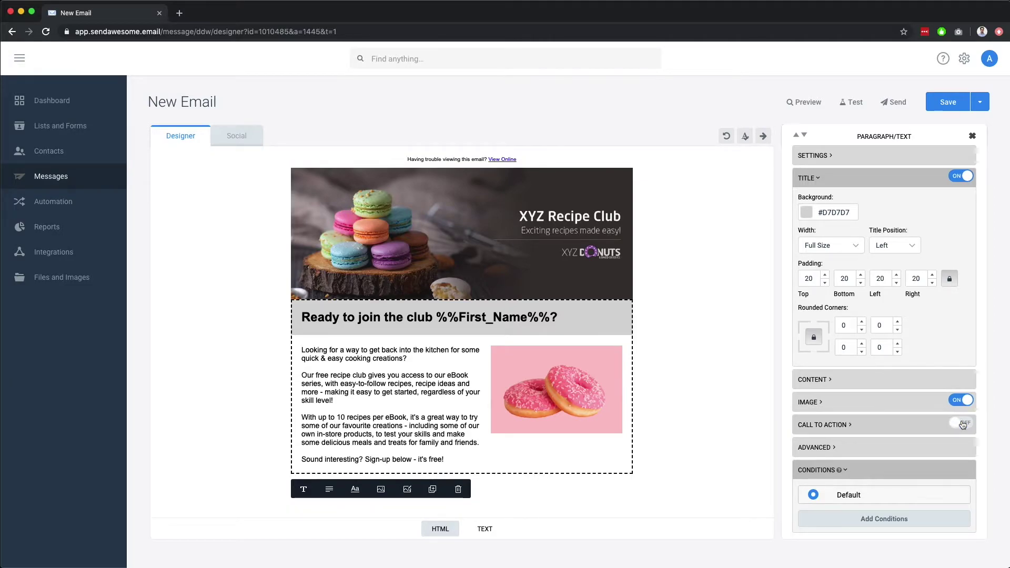
Step: Insert the dark Subscribe button from the Buttons folder, height 30, on a new line after 'free!'
left_click(453, 452)
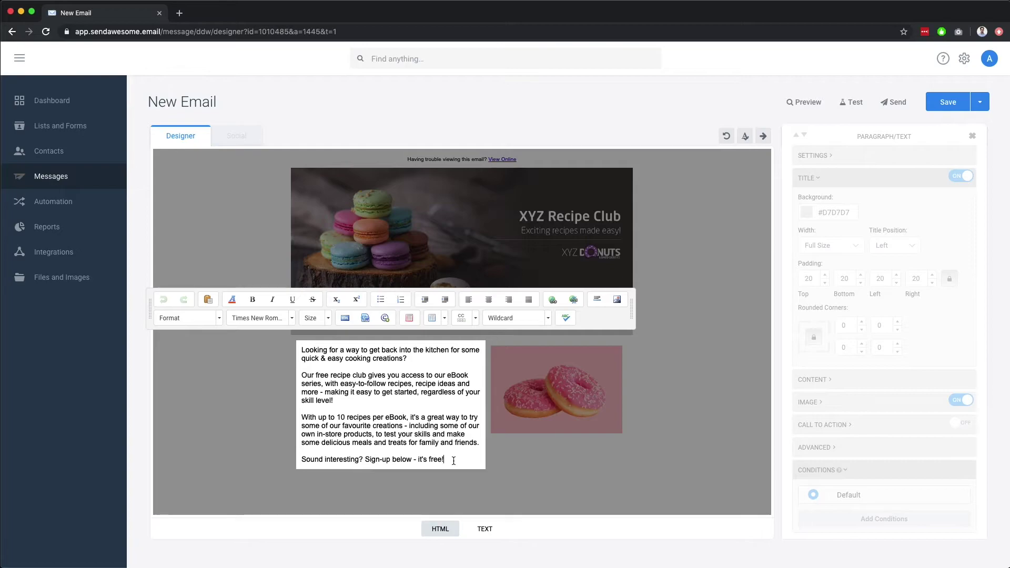
key("Return")
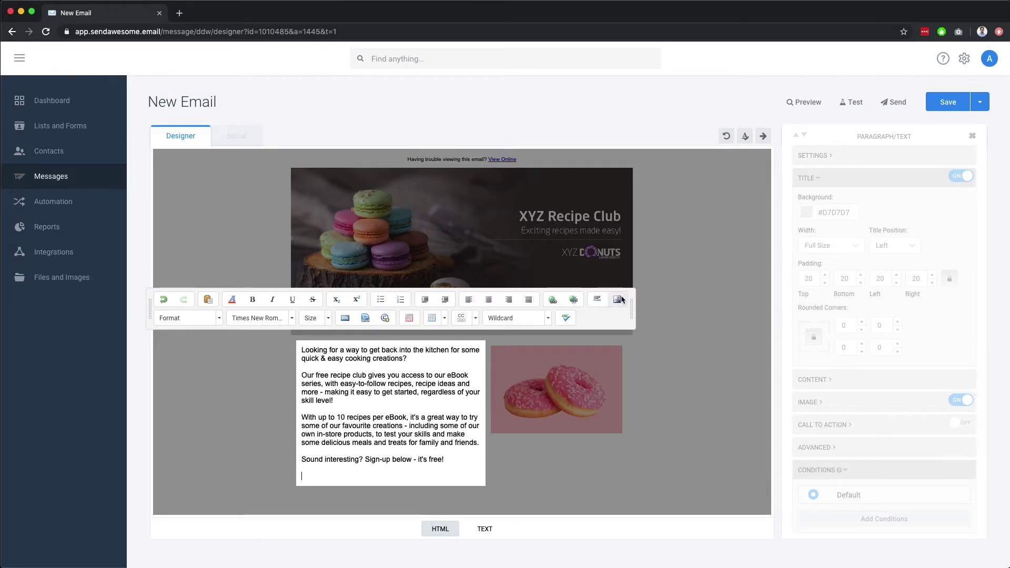
left_click(618, 299)
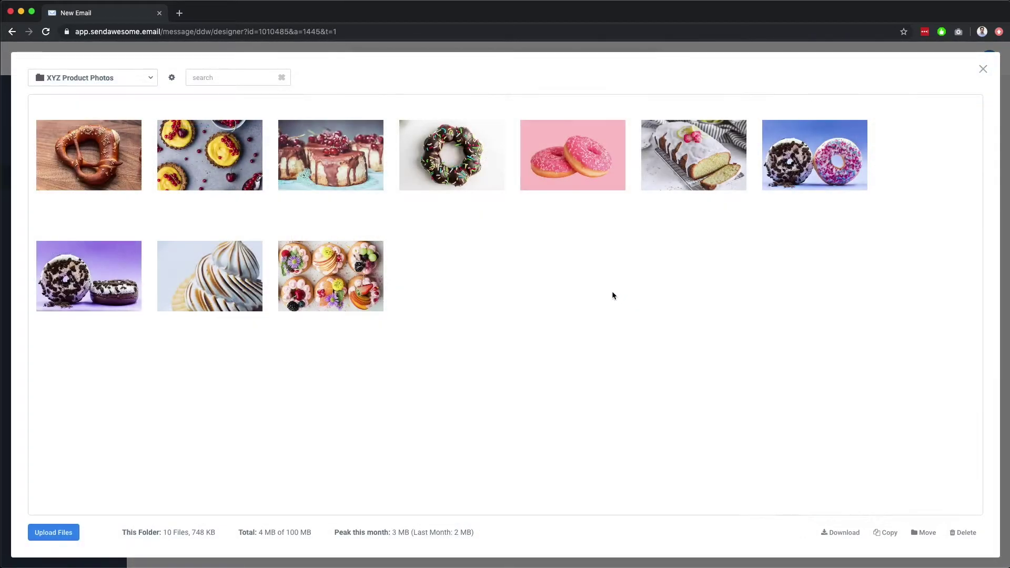
left_click(137, 78)
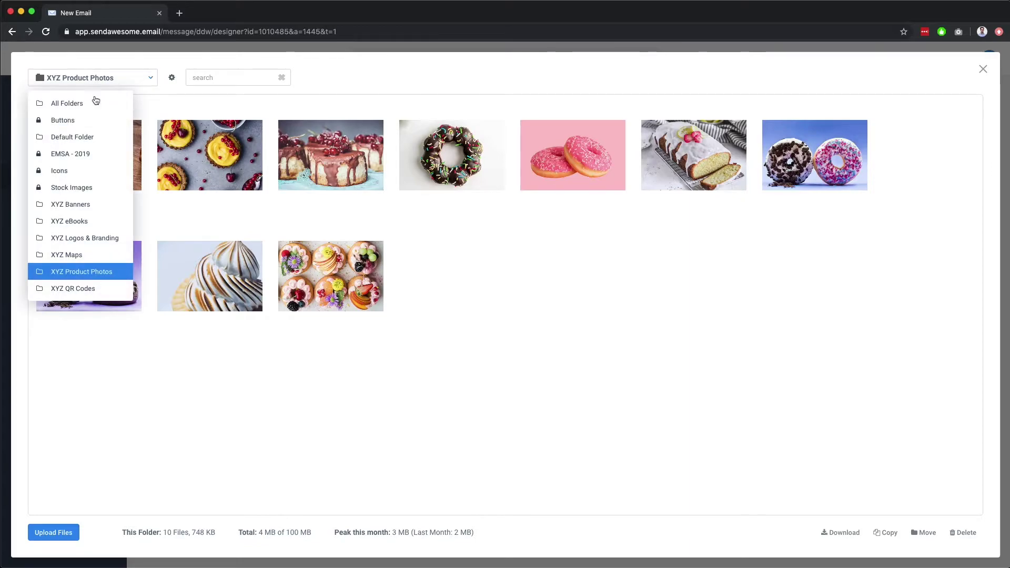
left_click(76, 117)
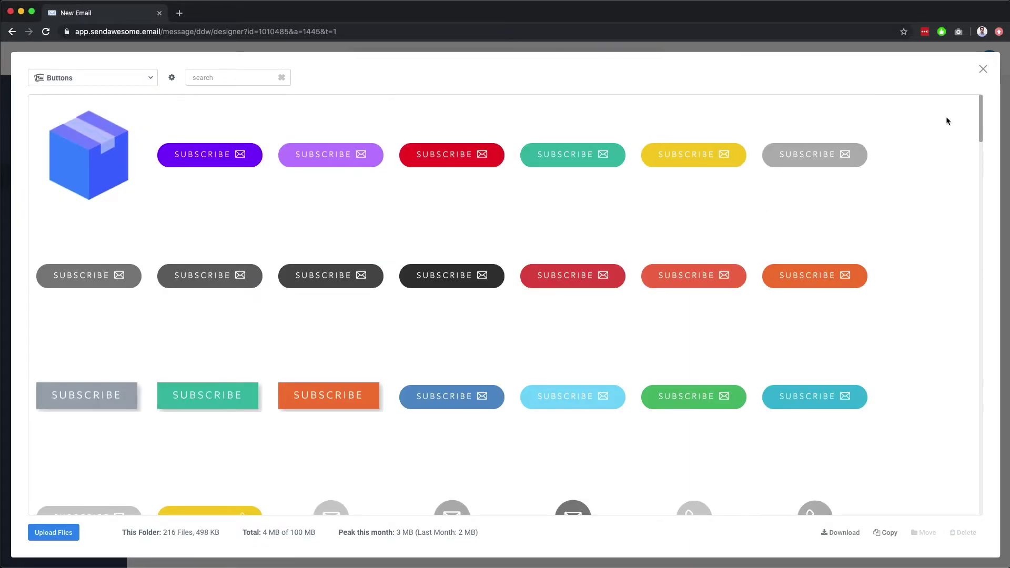
mouse_move(980, 120)
left_mouse_down()
mouse_move(976, 160)
mouse_move(972, 115)
left_mouse_up()
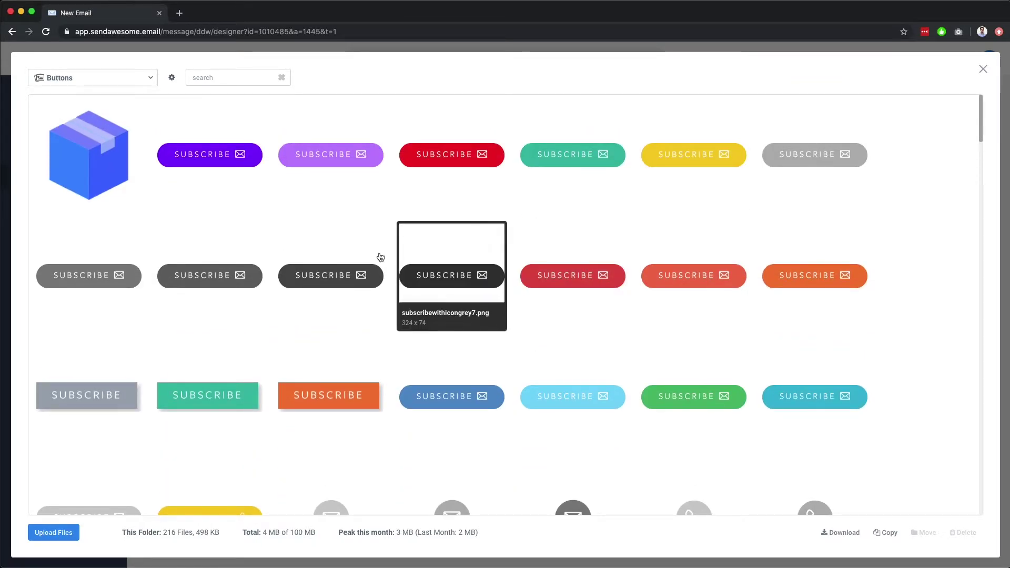
left_click(332, 259)
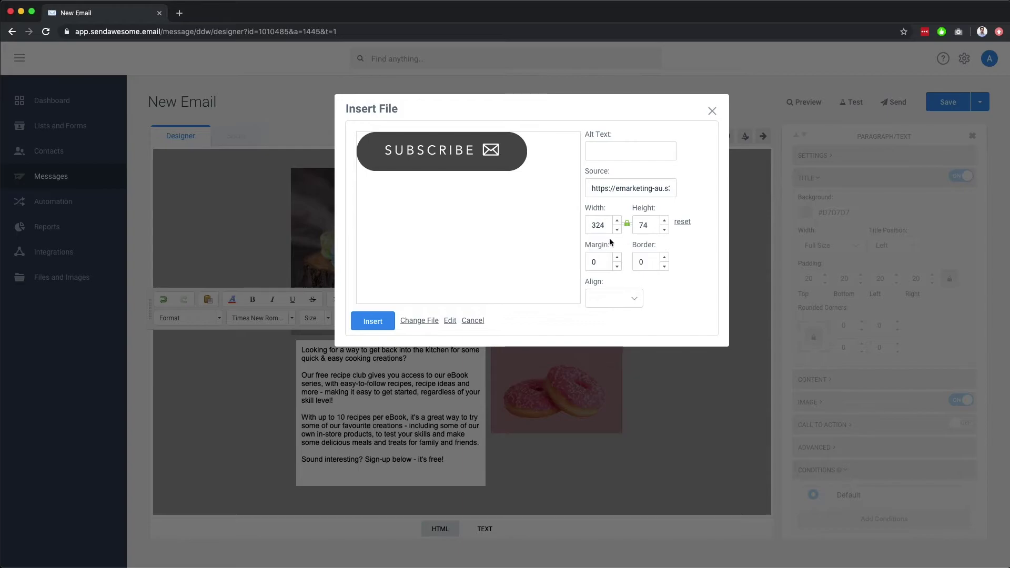
left_click_drag(650, 225, 635, 226)
type("30")
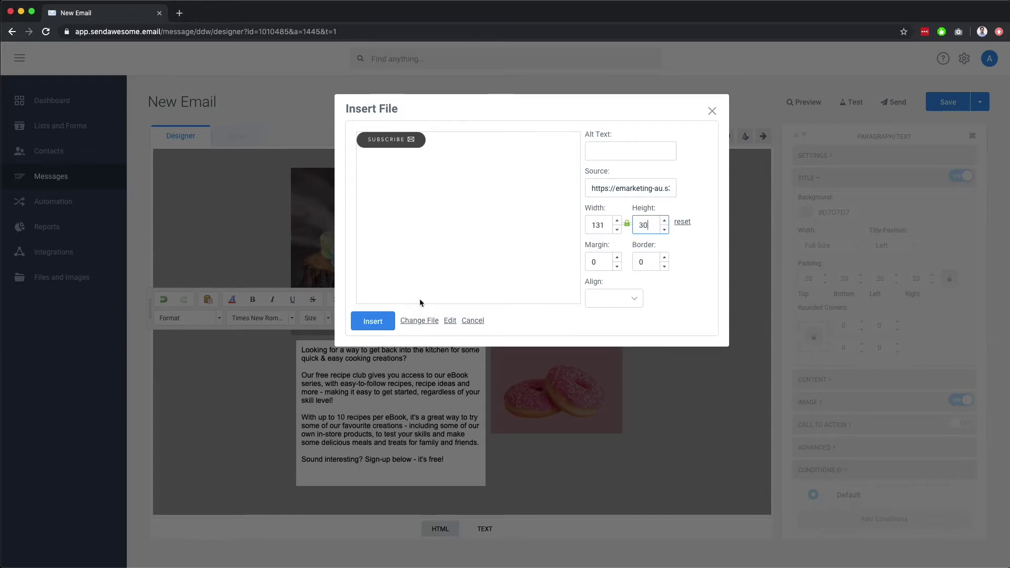
left_click(375, 320)
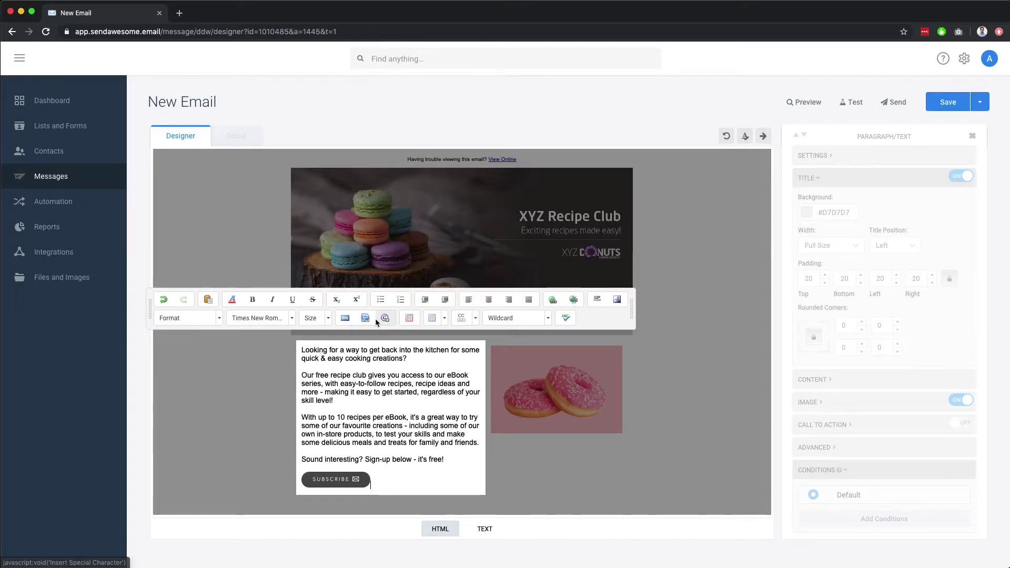
Step: Link the Subscribe button image to the XYZ Recipe Club list's Subscribe web form
left_click(346, 482)
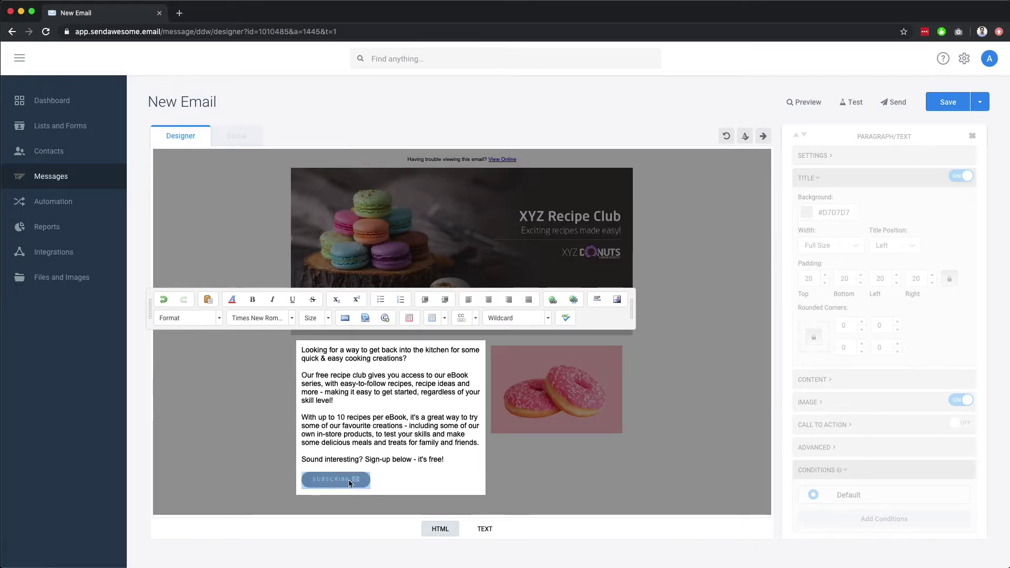
left_click(553, 300)
left_click(352, 174)
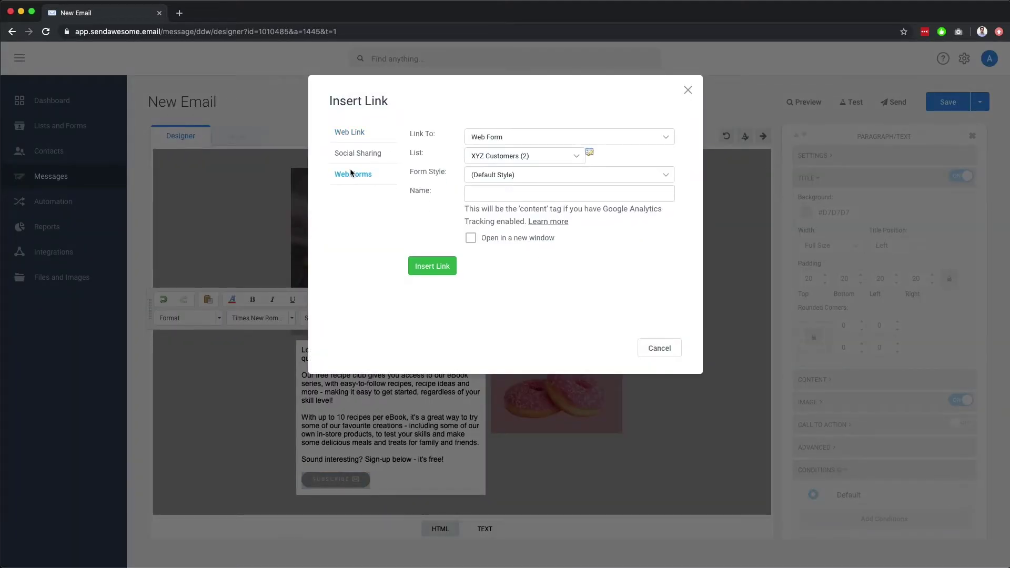
left_click(508, 158)
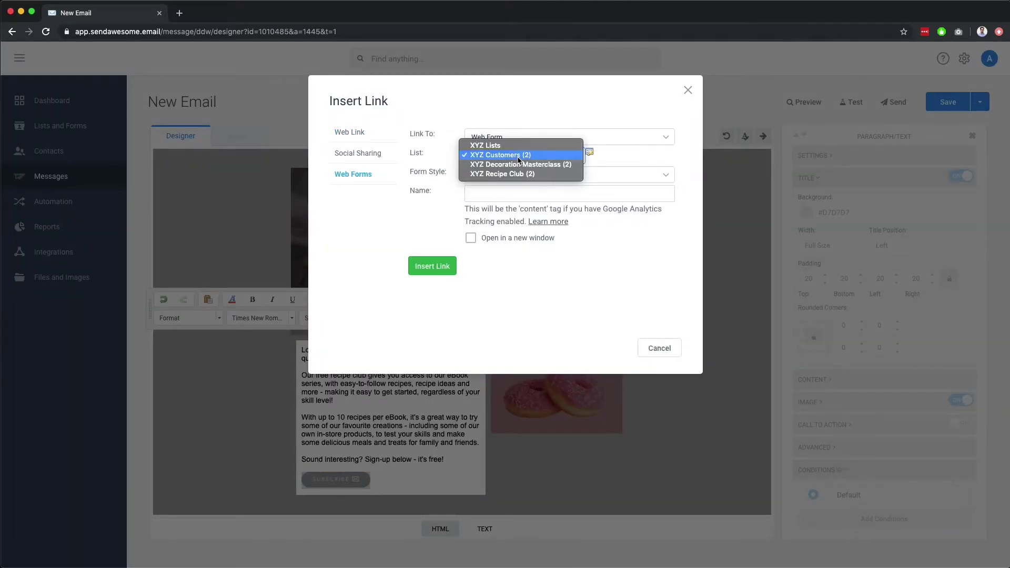
left_click(522, 175)
left_click(520, 174)
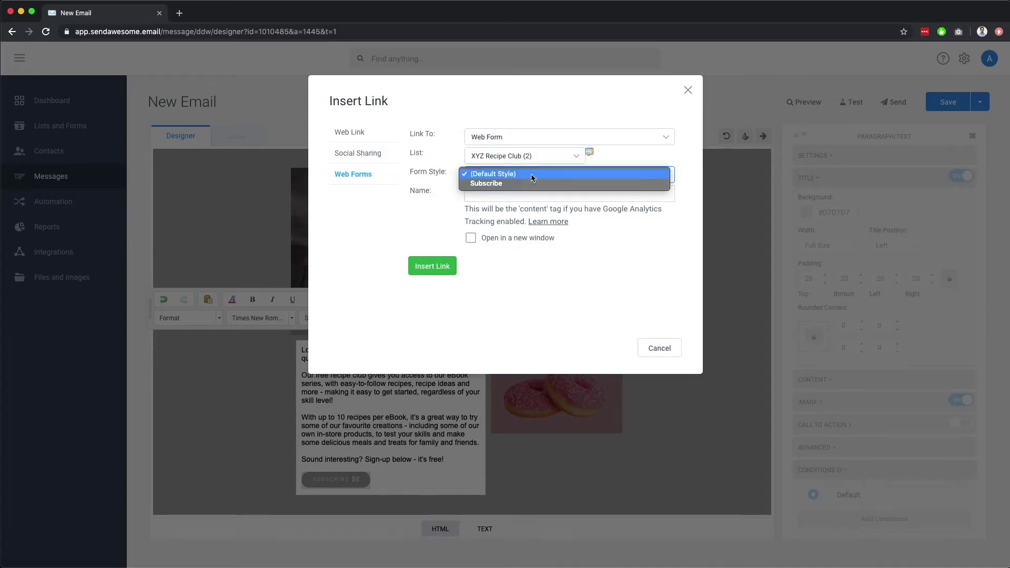
left_click(530, 183)
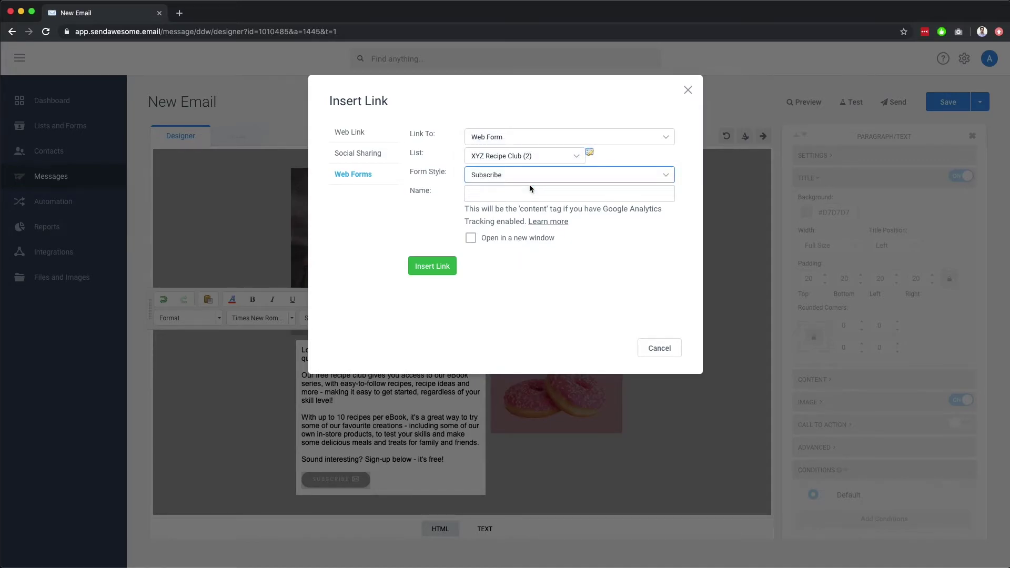
left_click(432, 266)
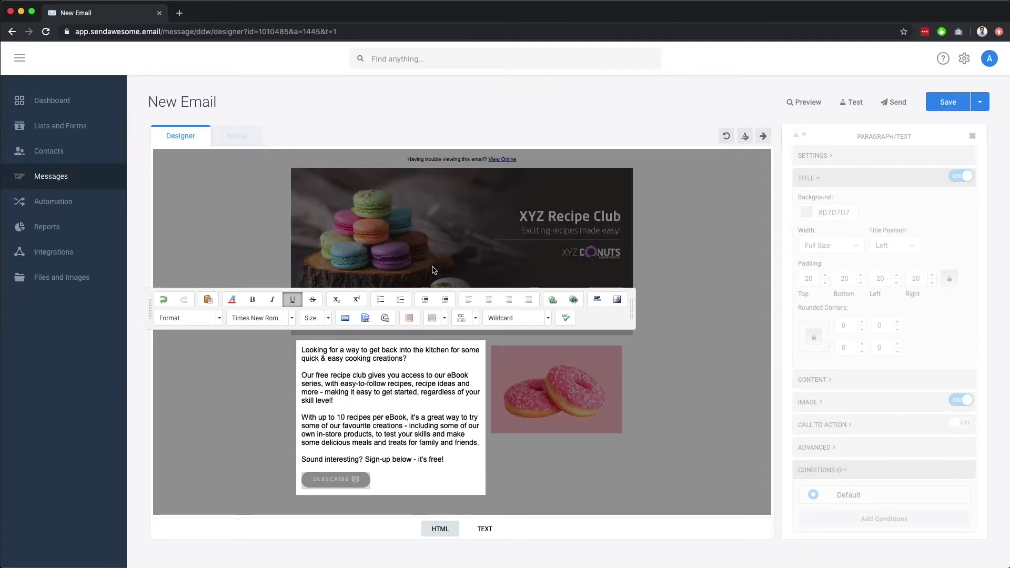
Step: Add an image block with the donut divider from XYZ Logos & Branding below the subscribe text
left_click(678, 392)
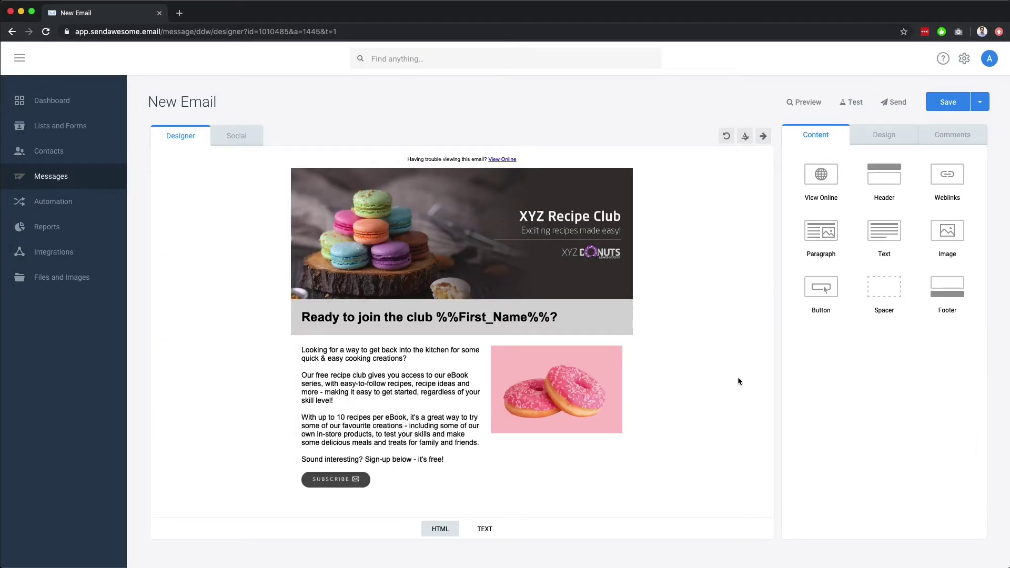
left_click_drag(876, 269, 435, 457)
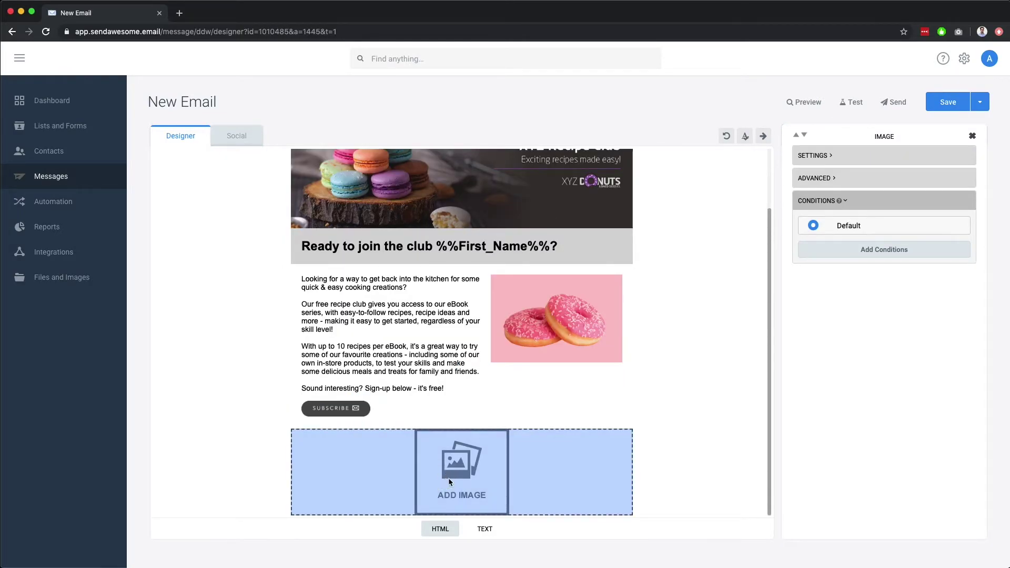
left_click(448, 478)
left_click(118, 81)
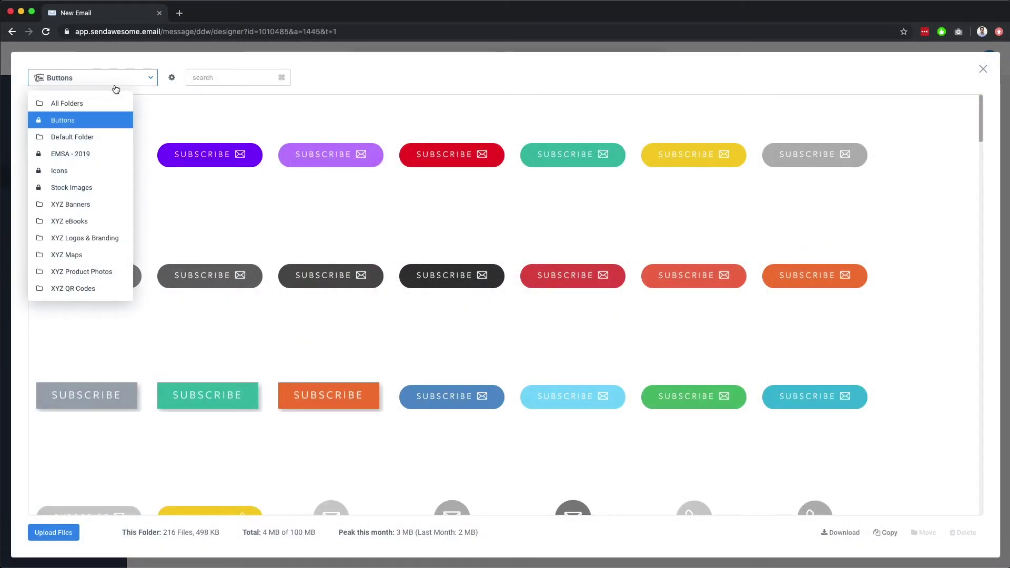
left_click(91, 237)
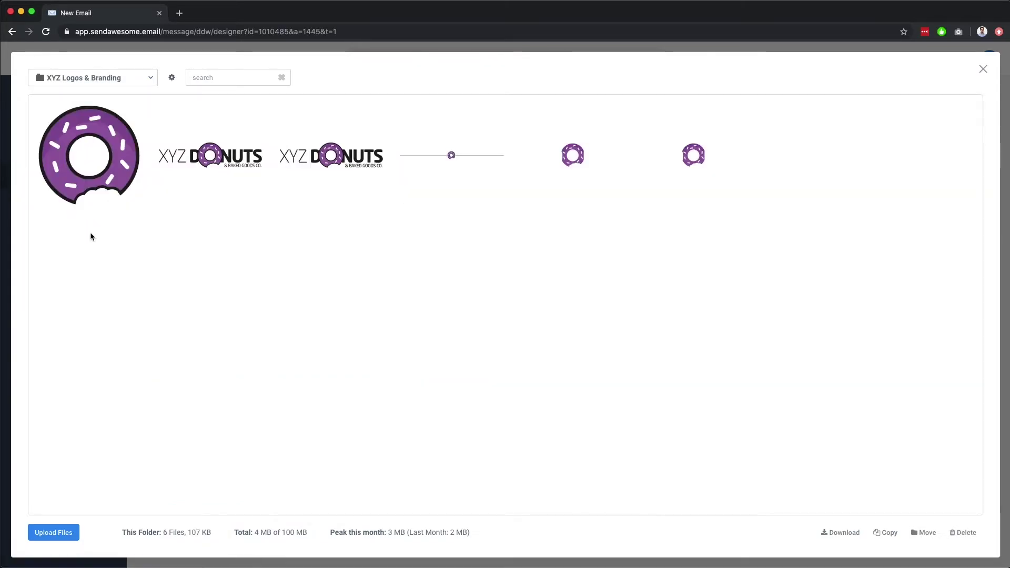
left_click(463, 138)
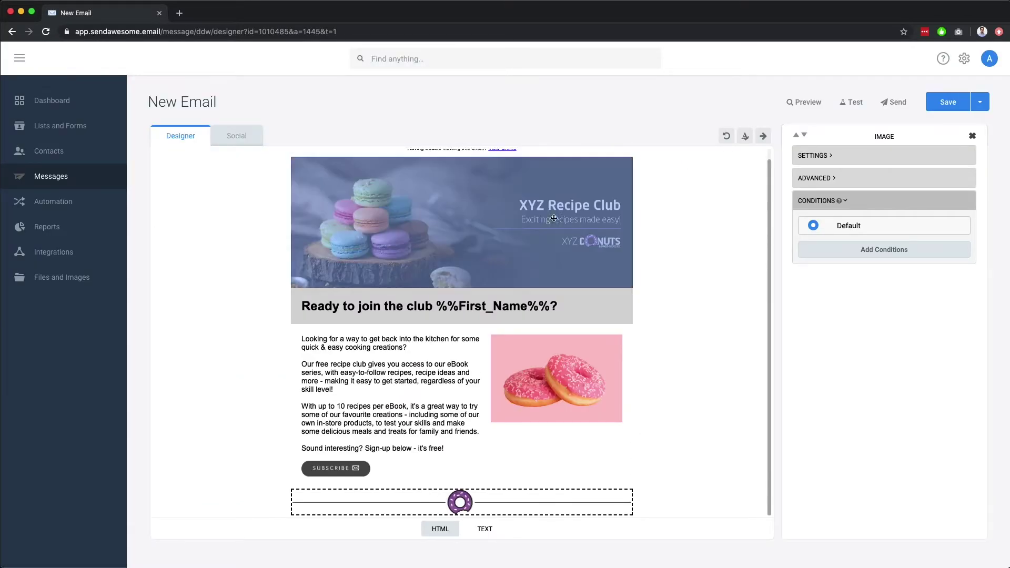
left_click(706, 313)
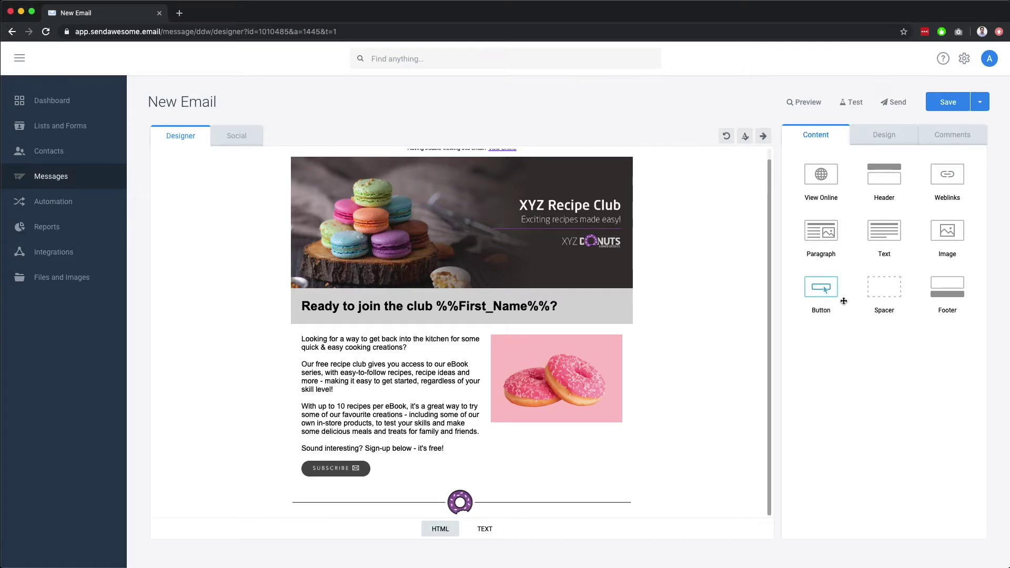
Step: Add a spacer below the divider with purple #965CA6 background and height 3
left_click_drag(878, 290, 463, 510)
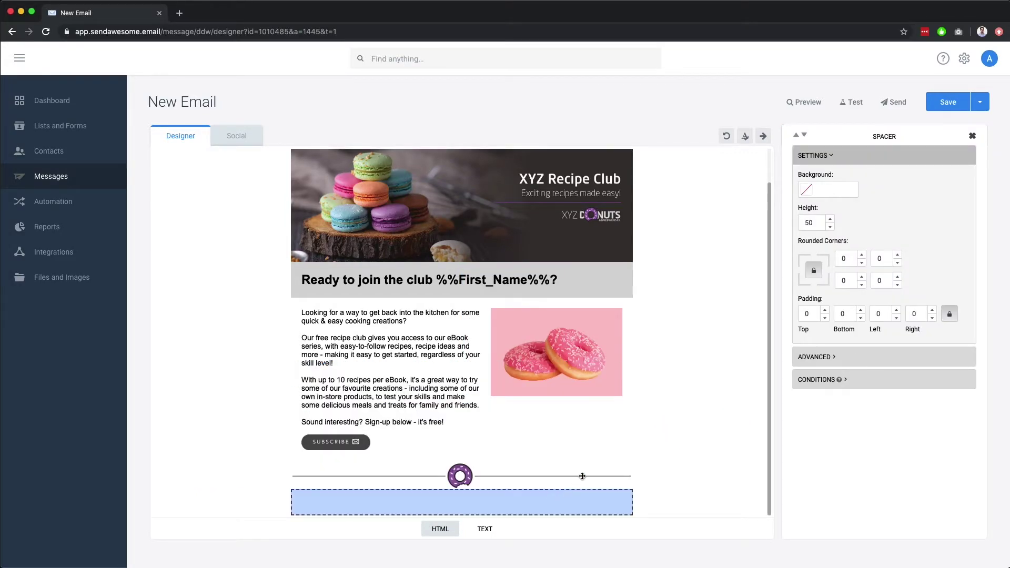
left_click(810, 192)
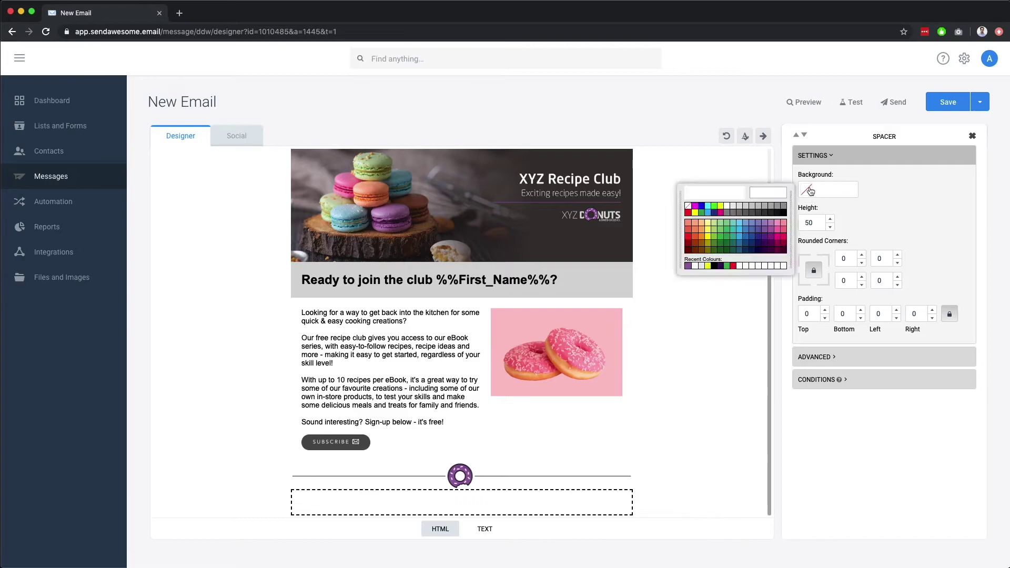
left_click(688, 265)
double_click(800, 224)
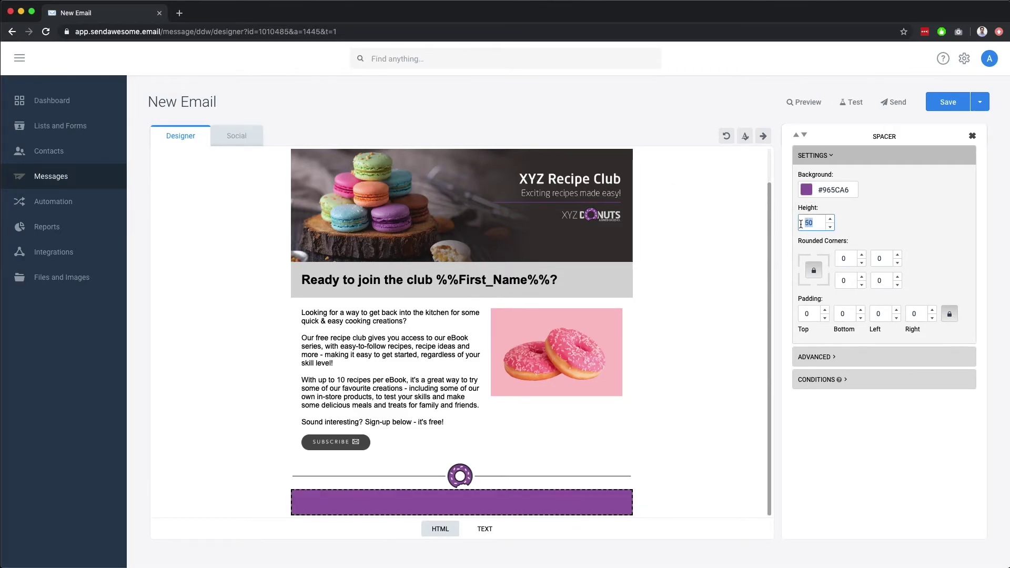
type("3")
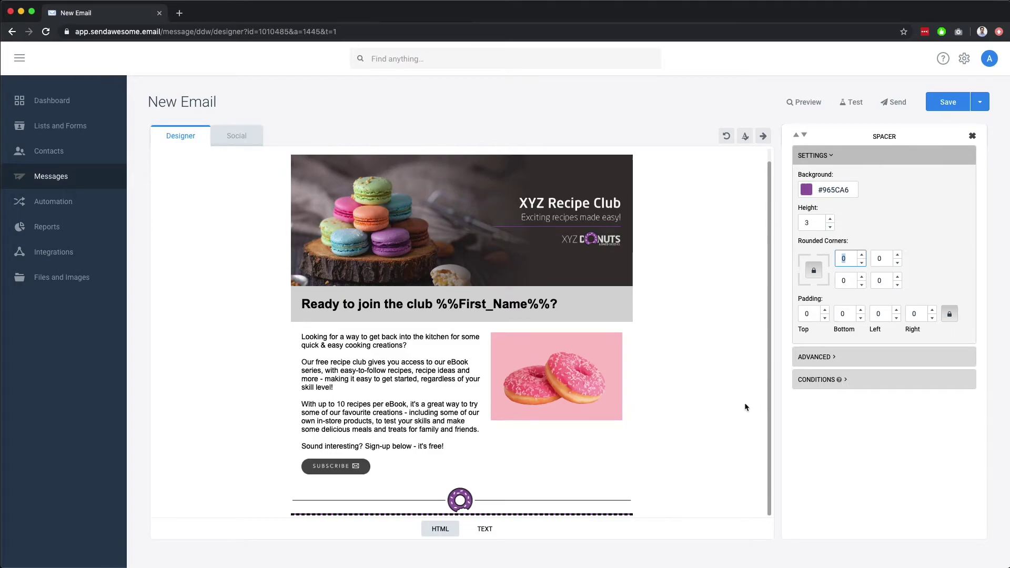
left_click(696, 417)
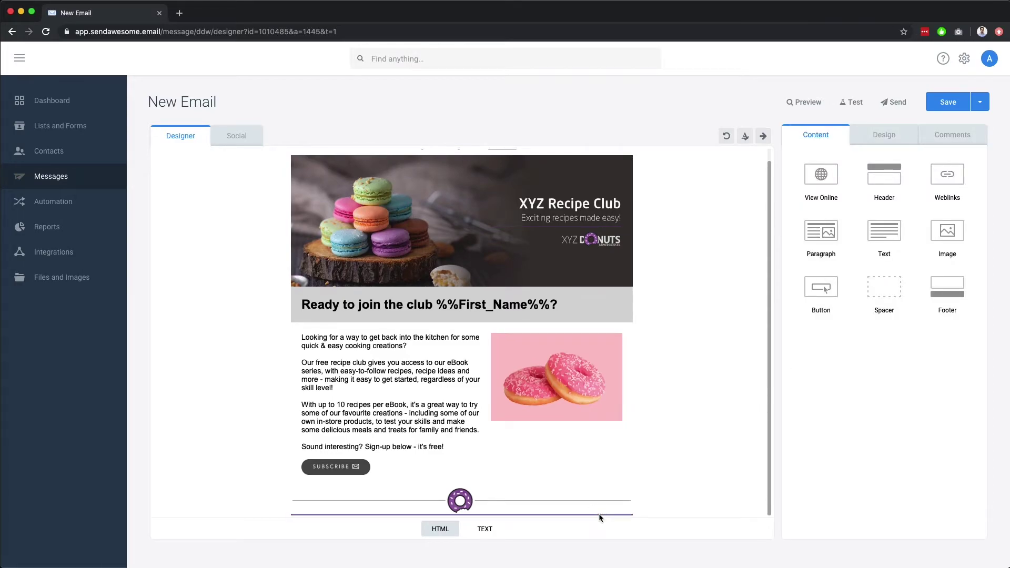
left_click(336, 513)
Step: Delete the purple spacer and add a 'Store Map' text block formatted as Heading 1
left_click(331, 498)
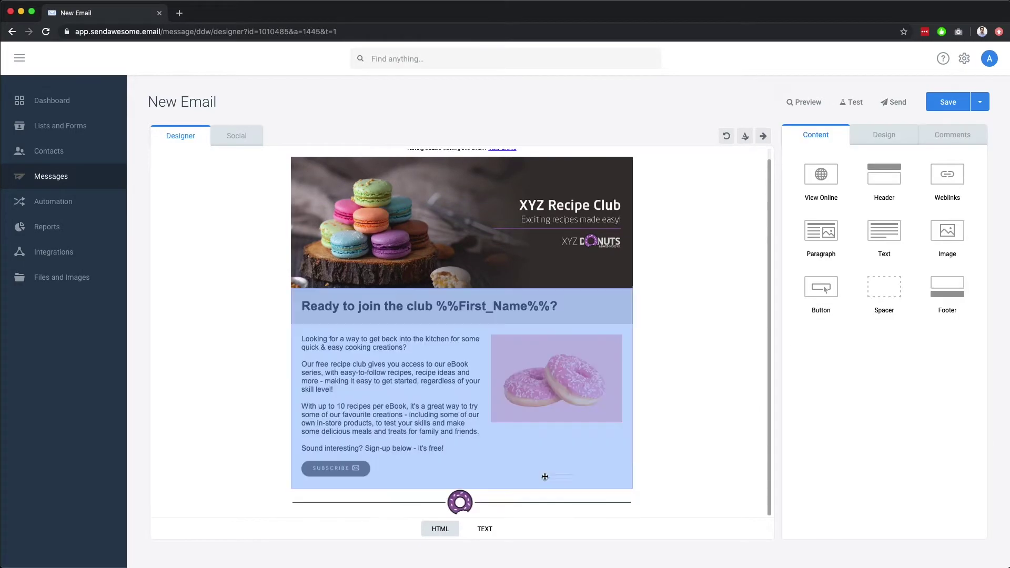
left_click_drag(884, 234, 537, 500)
type("Store Map")
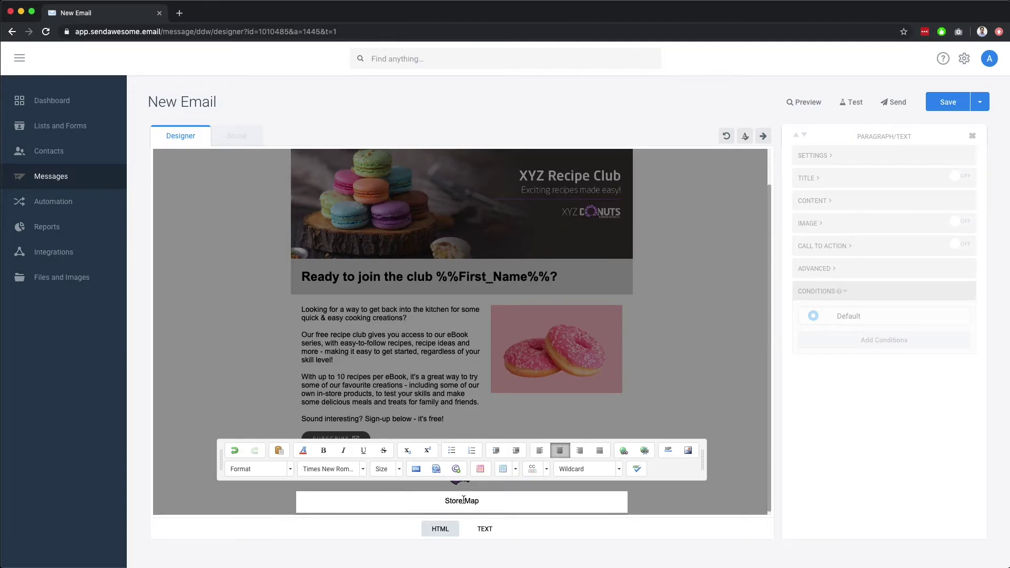
left_click_drag(479, 501, 444, 501)
left_click(257, 469)
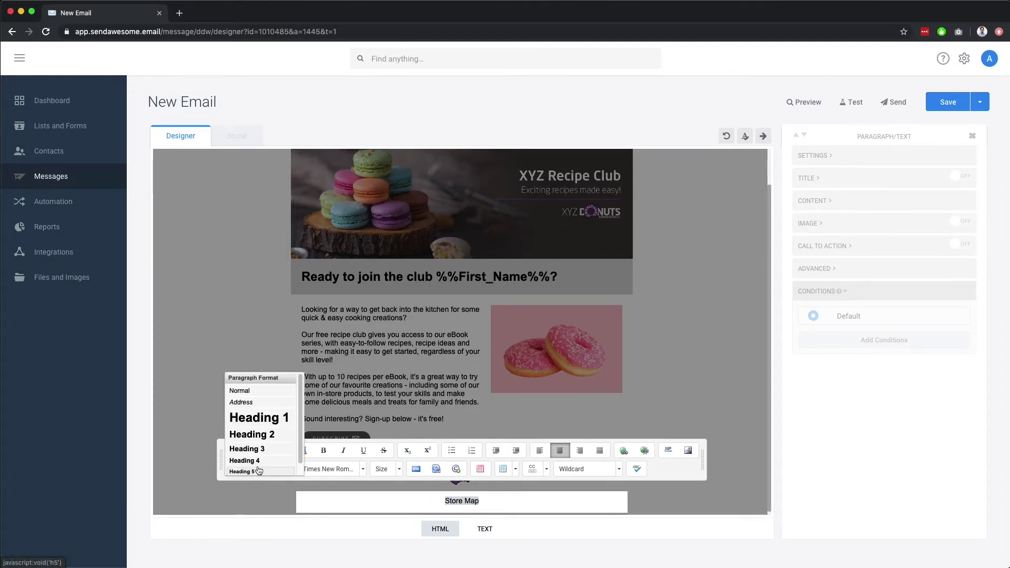
left_click(258, 417)
left_click(515, 506)
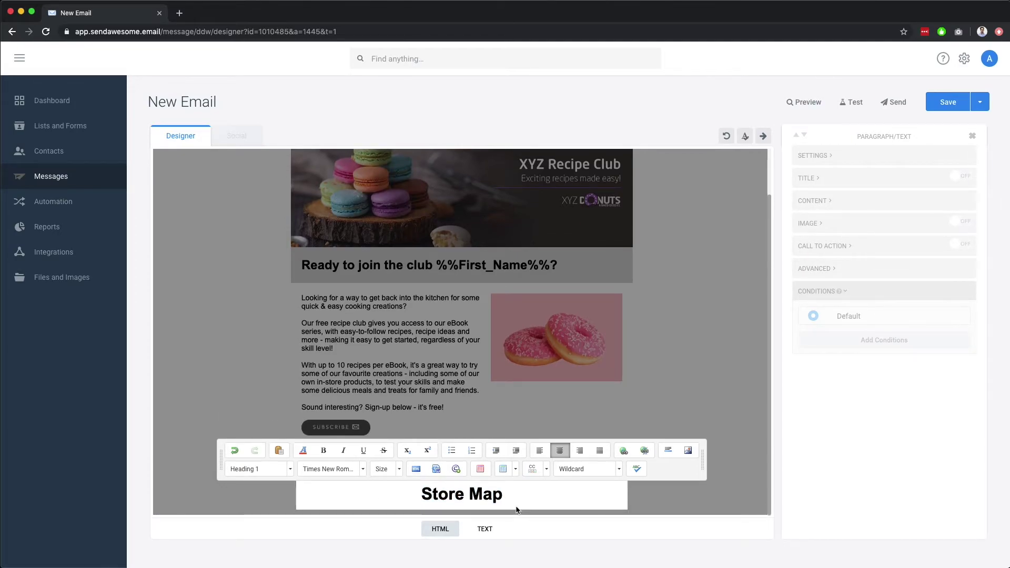
left_click(650, 506)
Step: Add an image block under the heading using the Brisbane map from XYZ Maps
left_click_drag(934, 245, 466, 504)
left_click(473, 476)
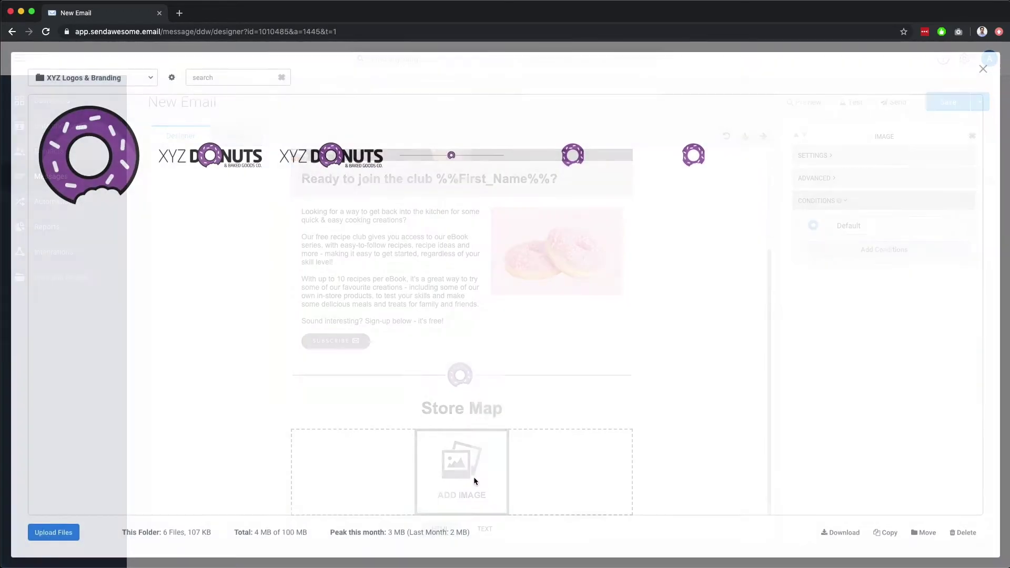
left_click(123, 79)
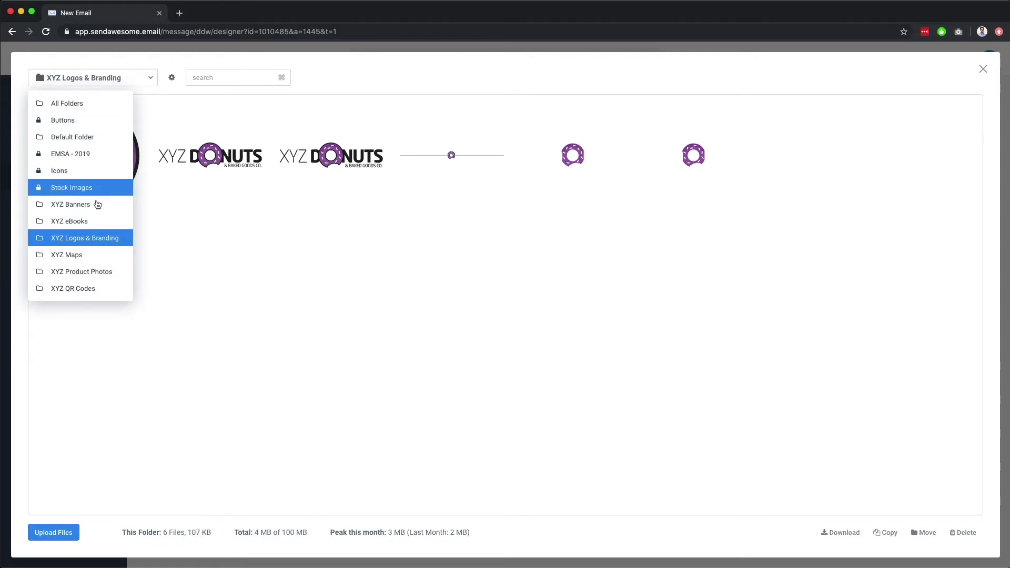
left_click(95, 254)
mouse_move(343, 176)
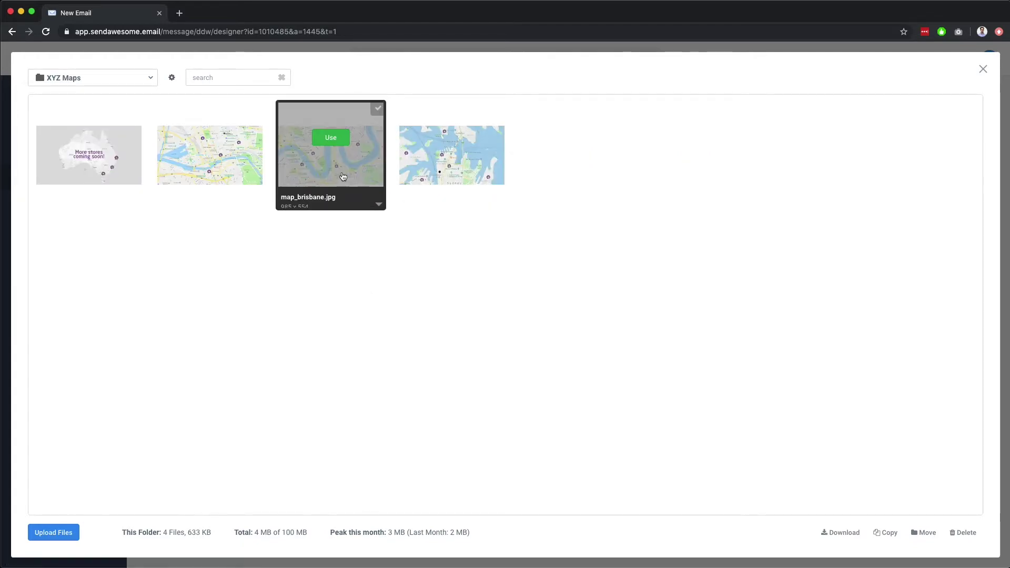
left_click(331, 137)
left_click(681, 424)
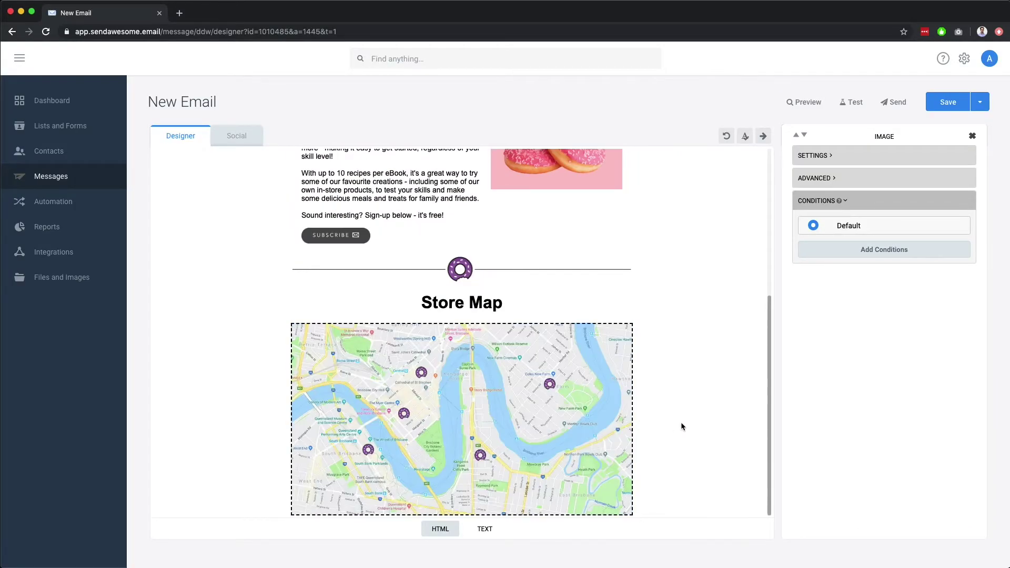
Step: Add a button labelled 'Online Store' below the map with purple background and round corners 5
left_click_drag(814, 293, 469, 444)
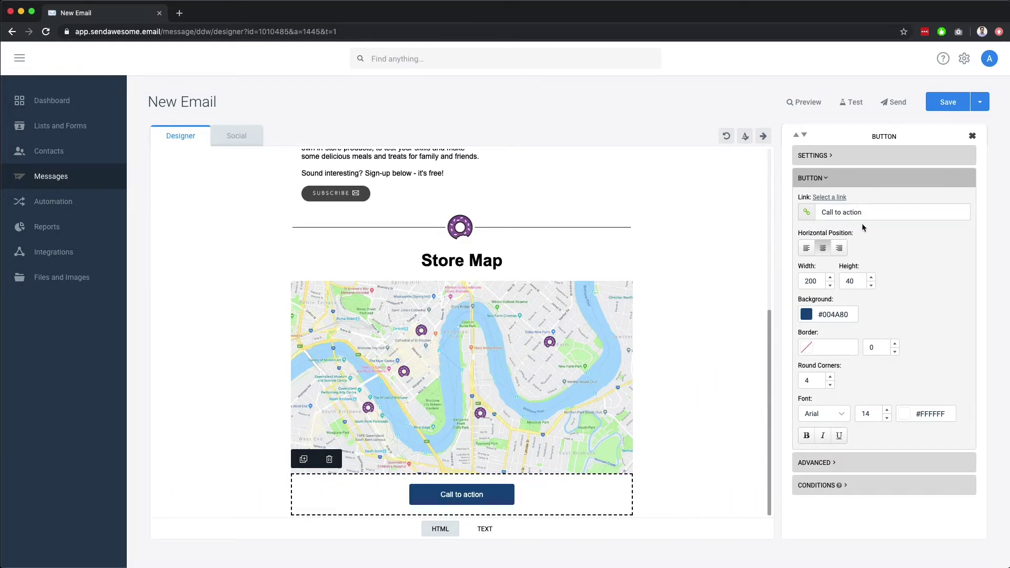
left_click_drag(869, 212, 815, 213)
type("Online Store")
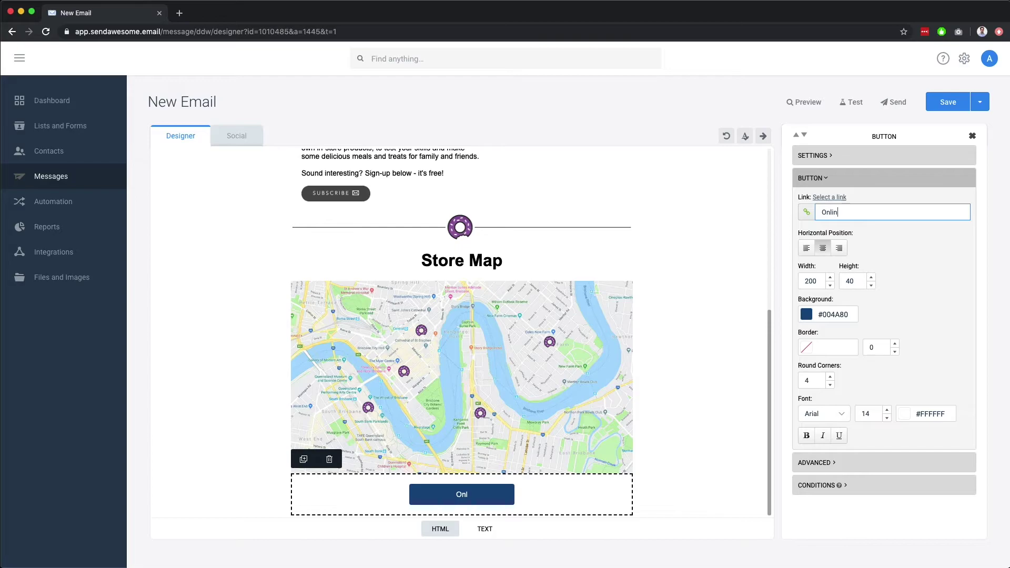
left_click(806, 314)
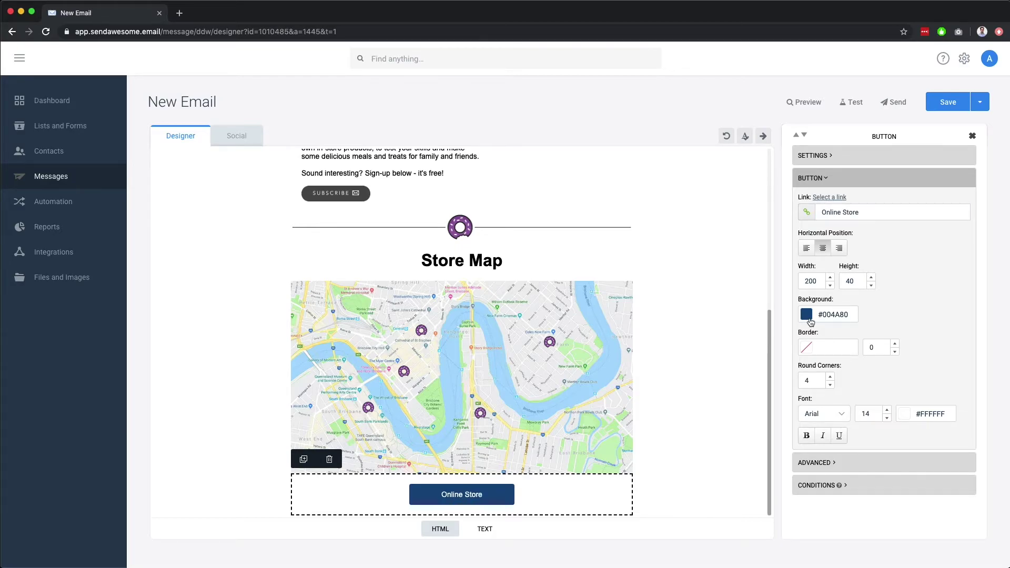
left_click(687, 391)
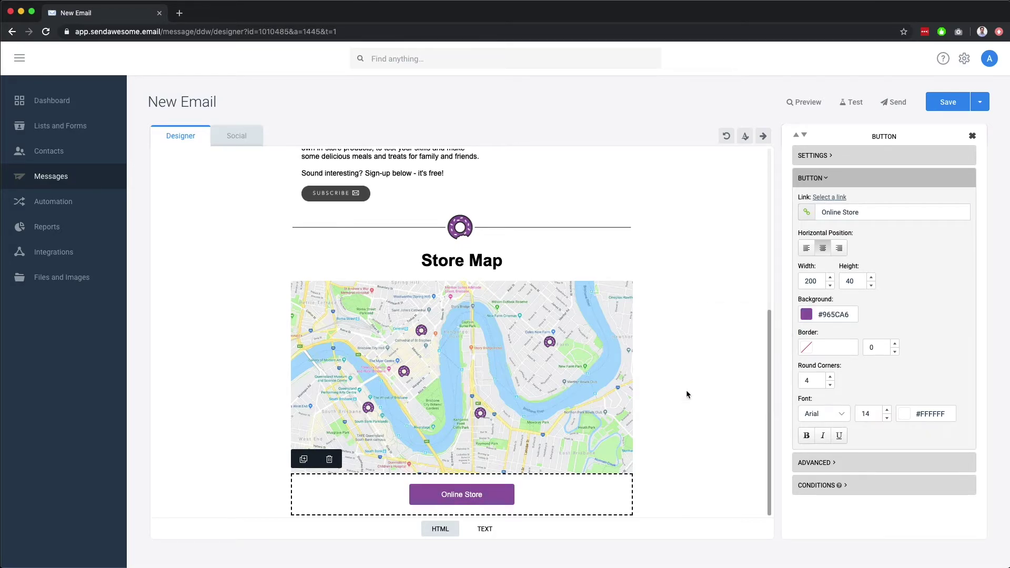
left_click(831, 387)
left_click(830, 377)
left_click(831, 377)
left_click(806, 212)
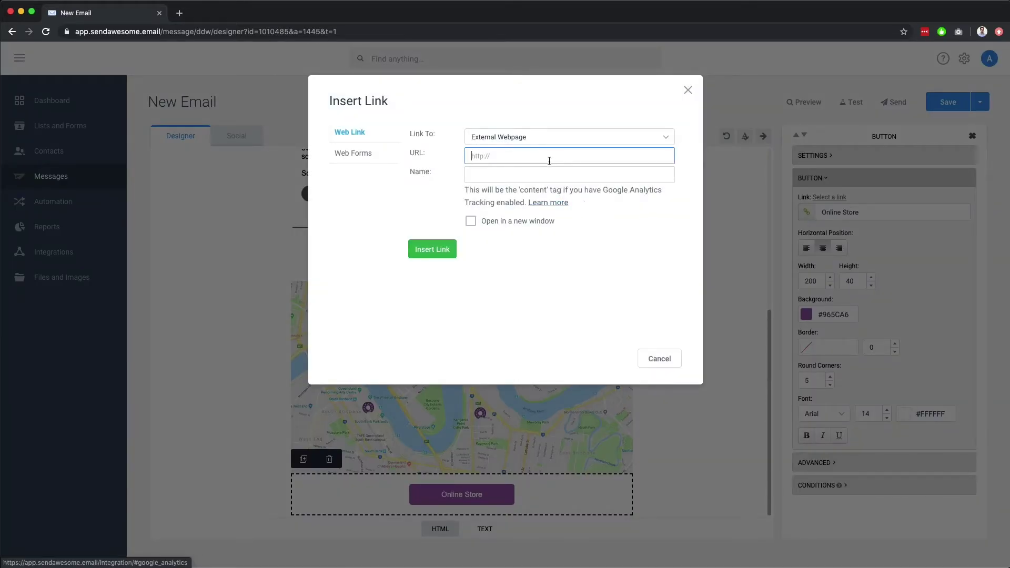
type("https:")
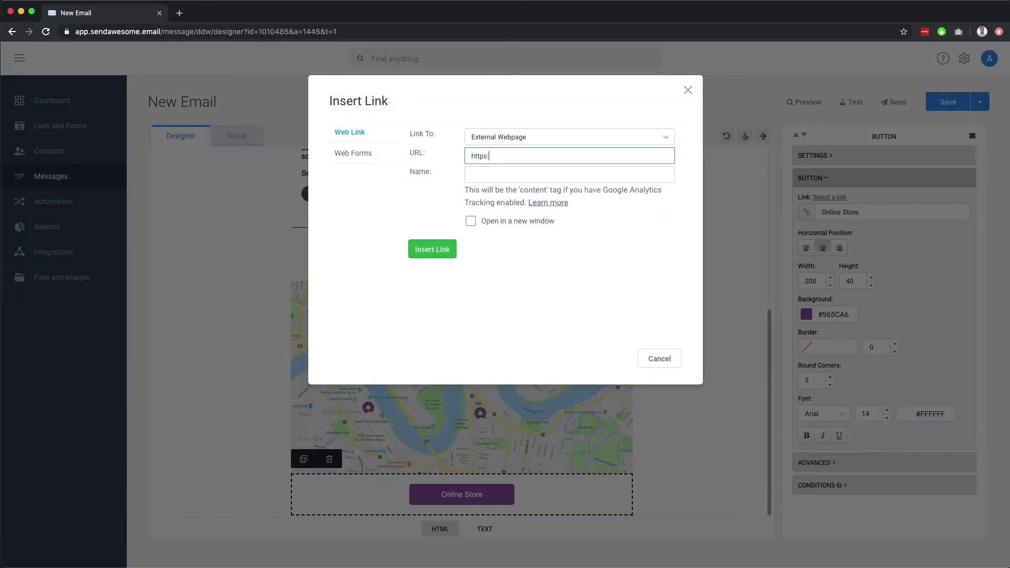
type("//xyz.donuts")
left_click(431, 248)
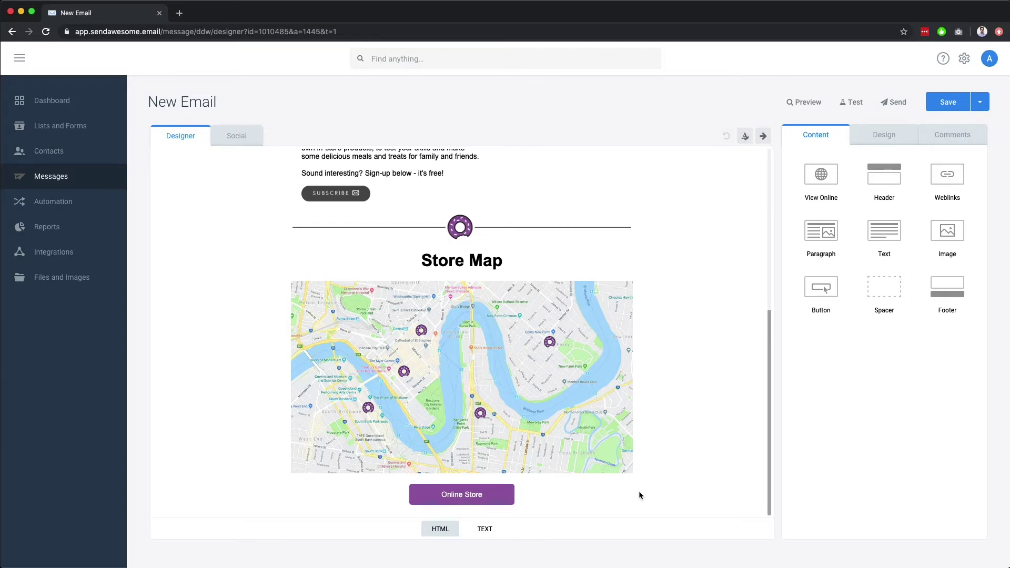
Step: Duplicate the Online Store button, place the copy to its right, and relabel it 'Contact Us'
left_click(526, 492)
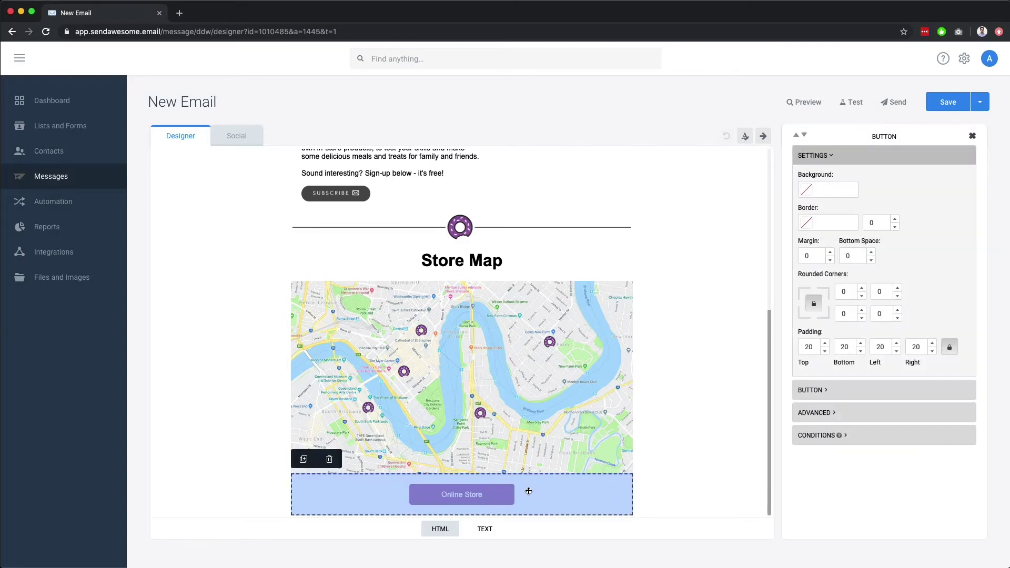
left_click(304, 460)
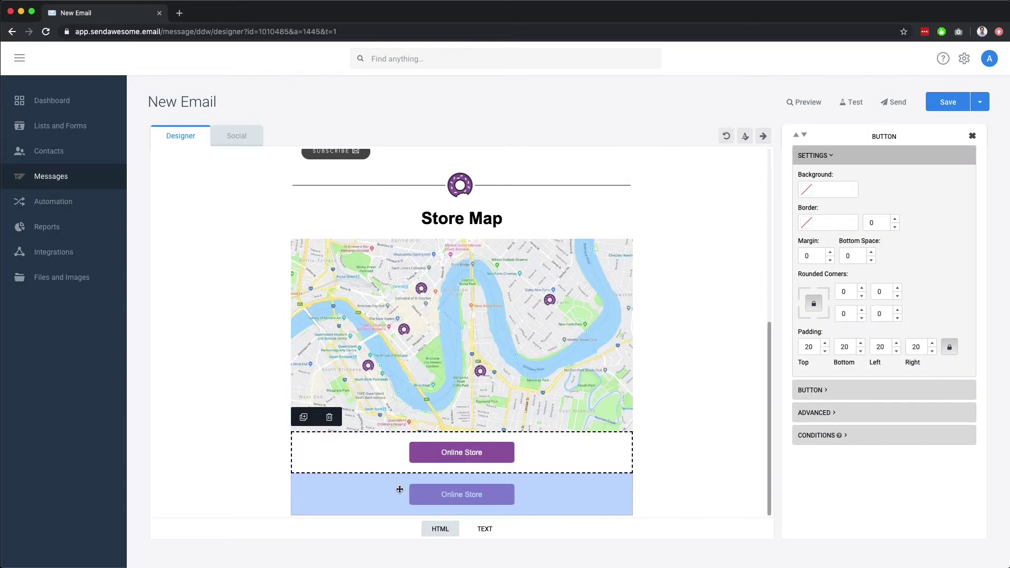
left_click_drag(399, 487, 586, 456)
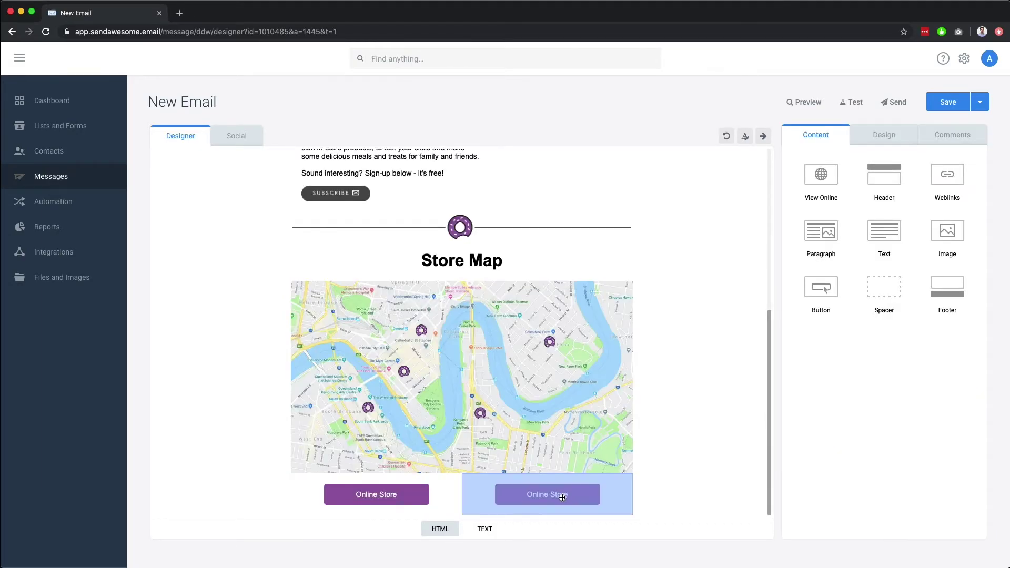
left_click(610, 494)
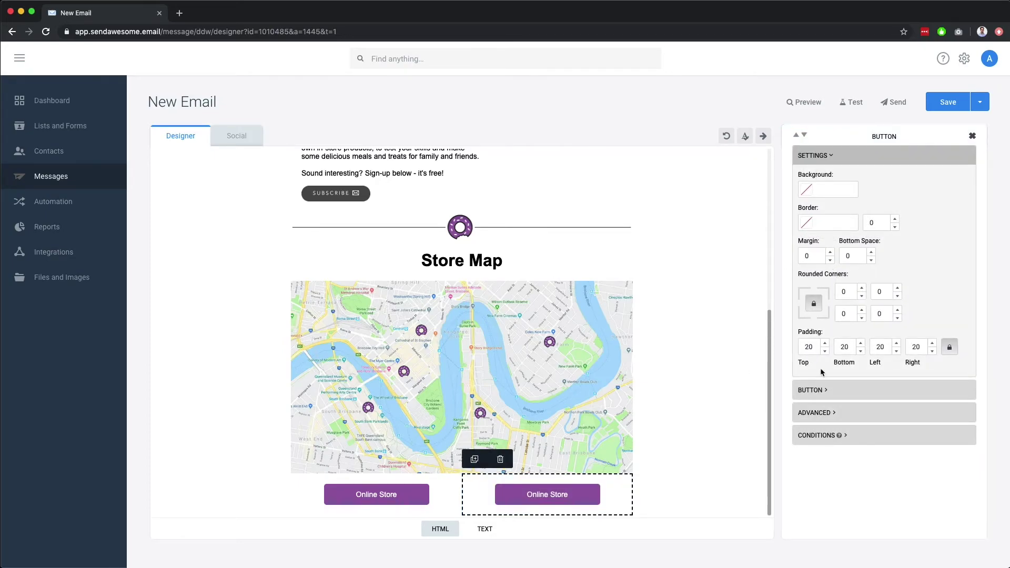
left_click(813, 389)
left_click_drag(867, 423, 817, 424)
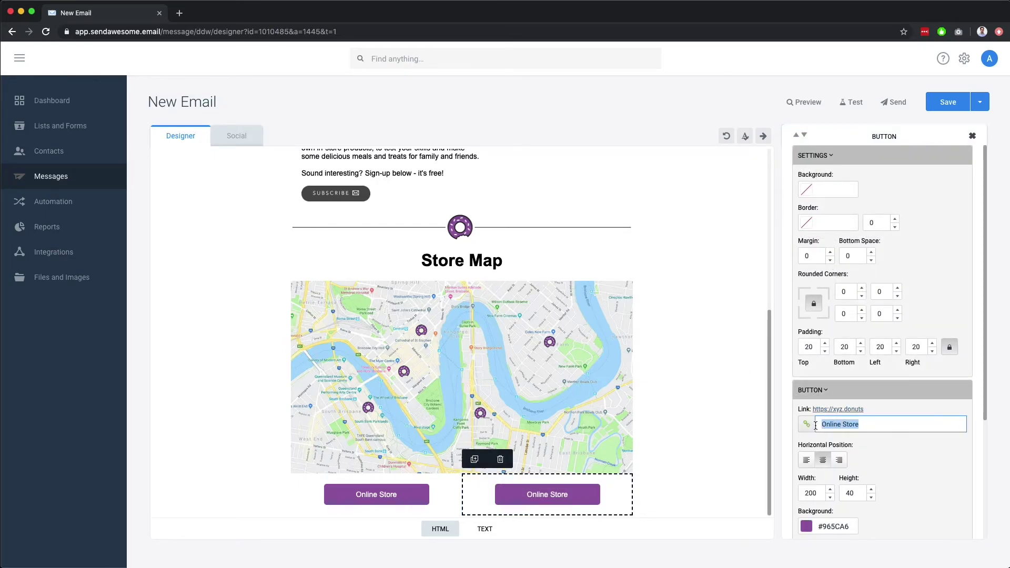
type("Contact Us")
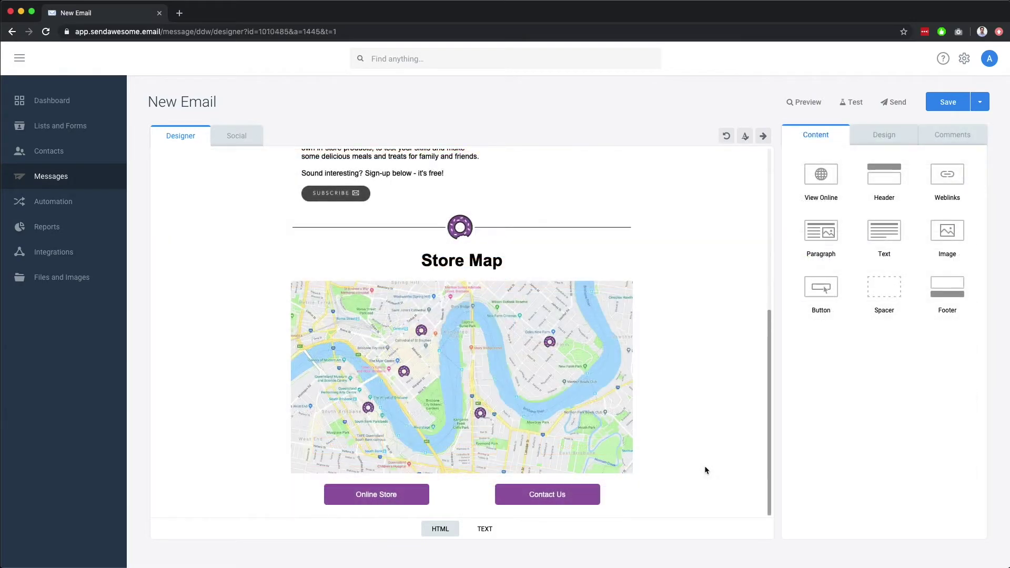
Step: Add a footer below the buttons with the XYZ Donuts logo and 'Copyright XYZ Donuts'
left_click_drag(946, 287, 494, 499)
left_click(573, 501)
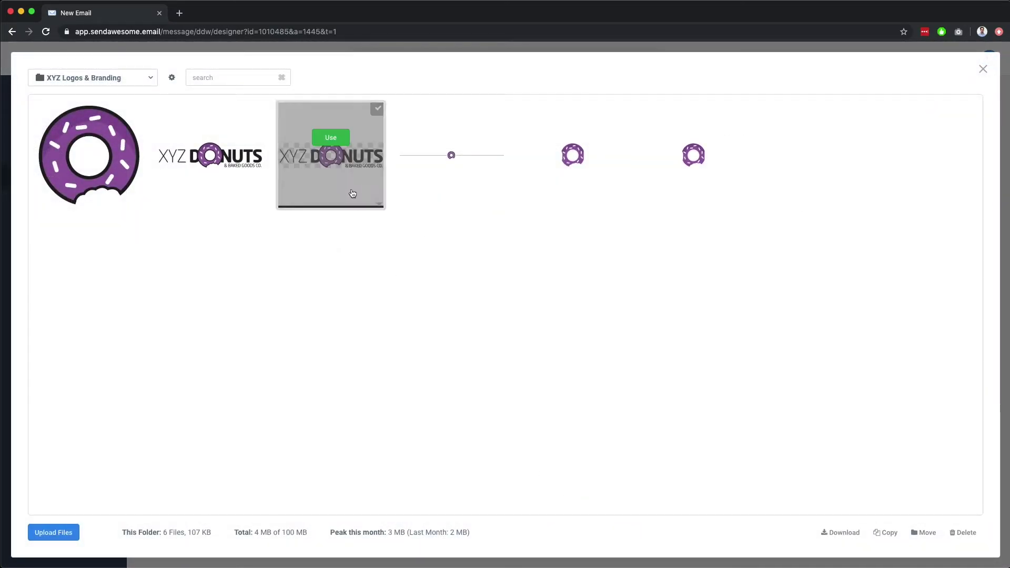
left_click(330, 136)
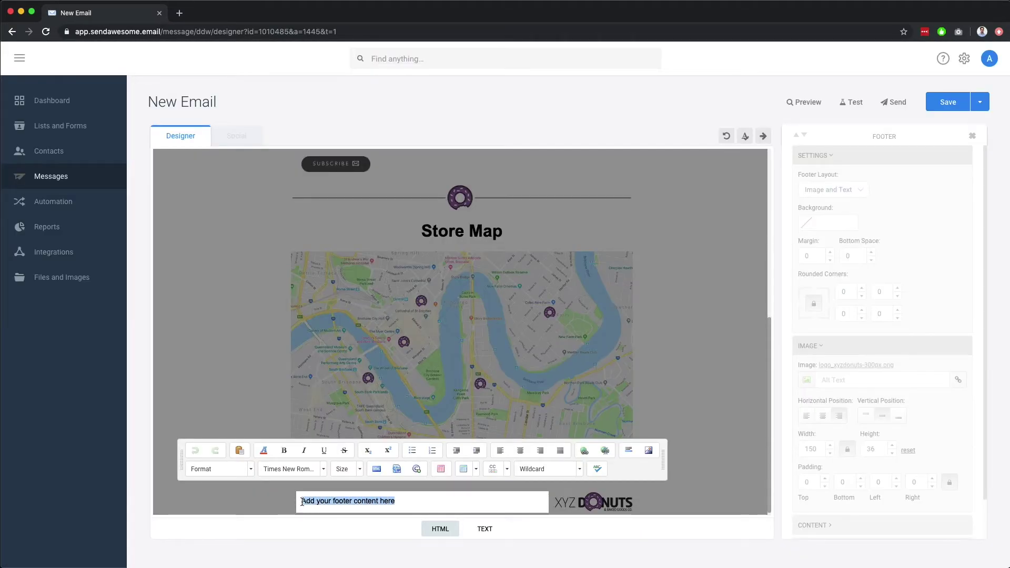
type("Copyright XYZ Donuts")
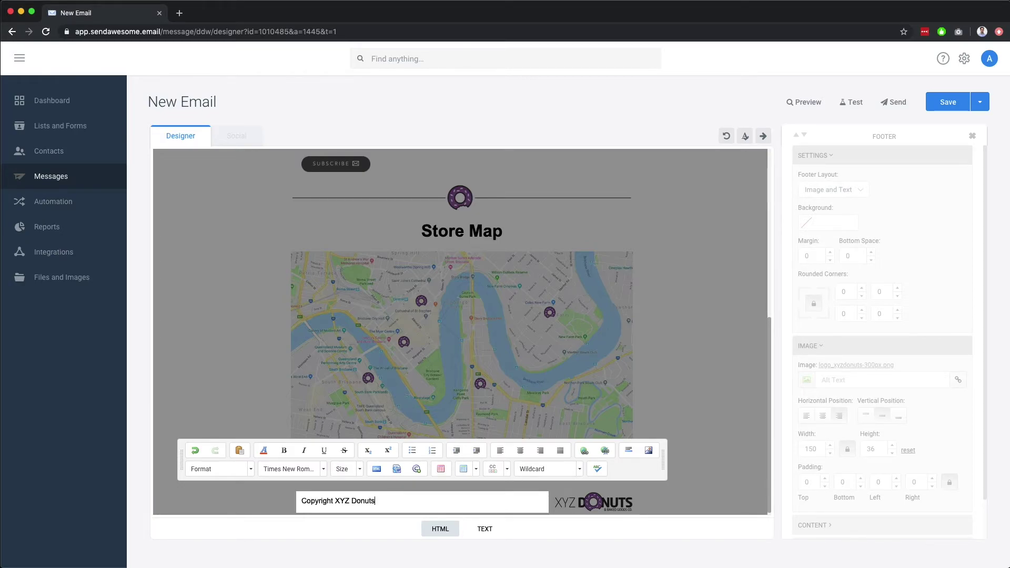
left_click(737, 422)
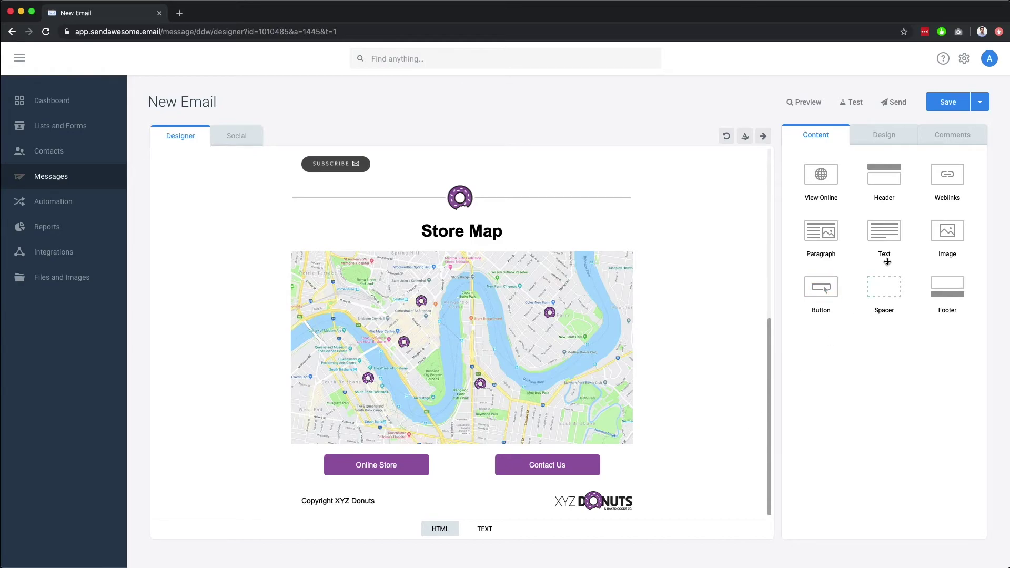
Step: Save the email as 'Join our recipe club' with subject 'Join the club!' and close the preview
left_click(949, 103)
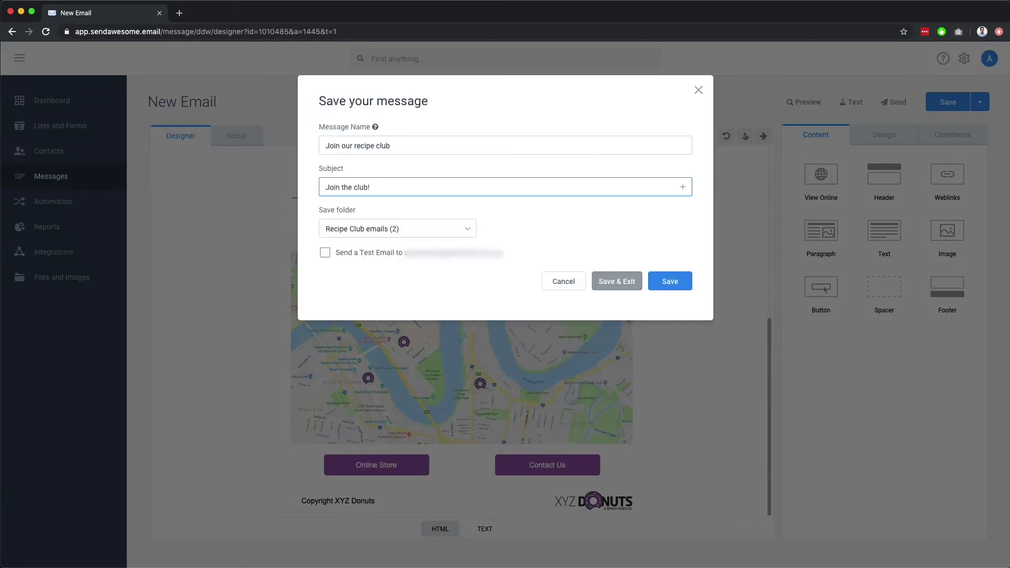
left_click(669, 282)
left_click(802, 102)
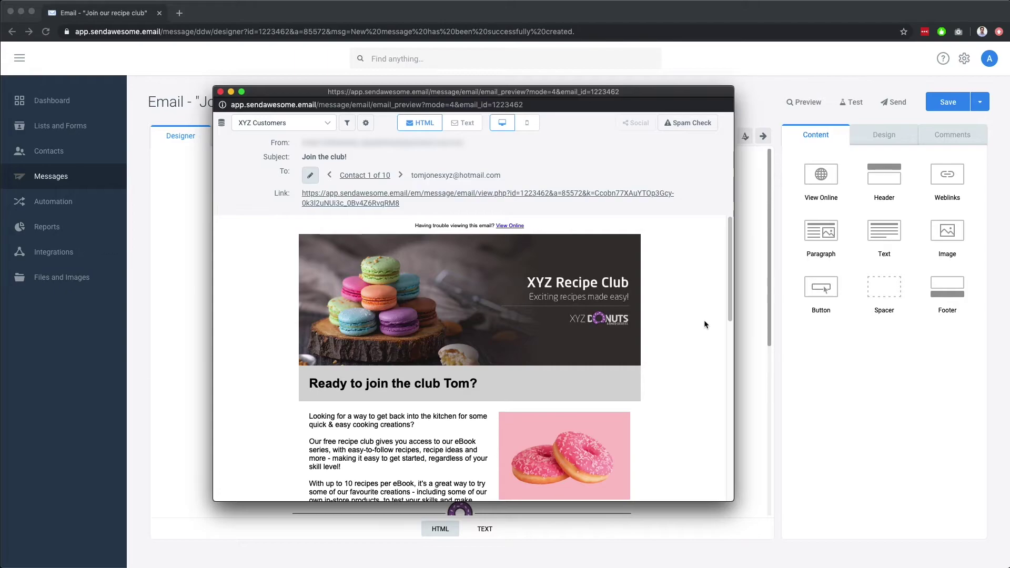
Step: Check the Test email and Run Inbox Test options, then continue to the Send page
key("super+w")
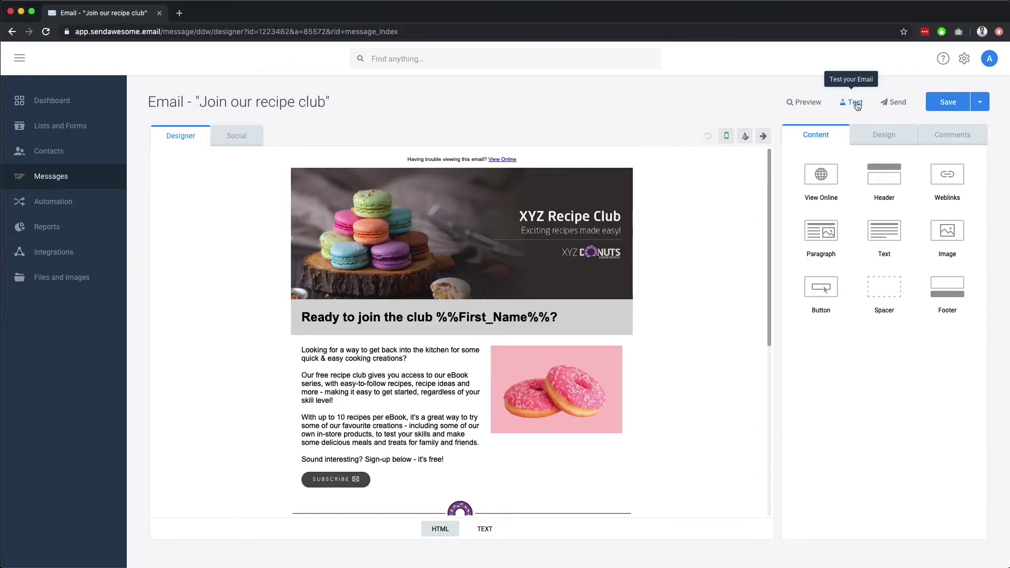
left_click(856, 106)
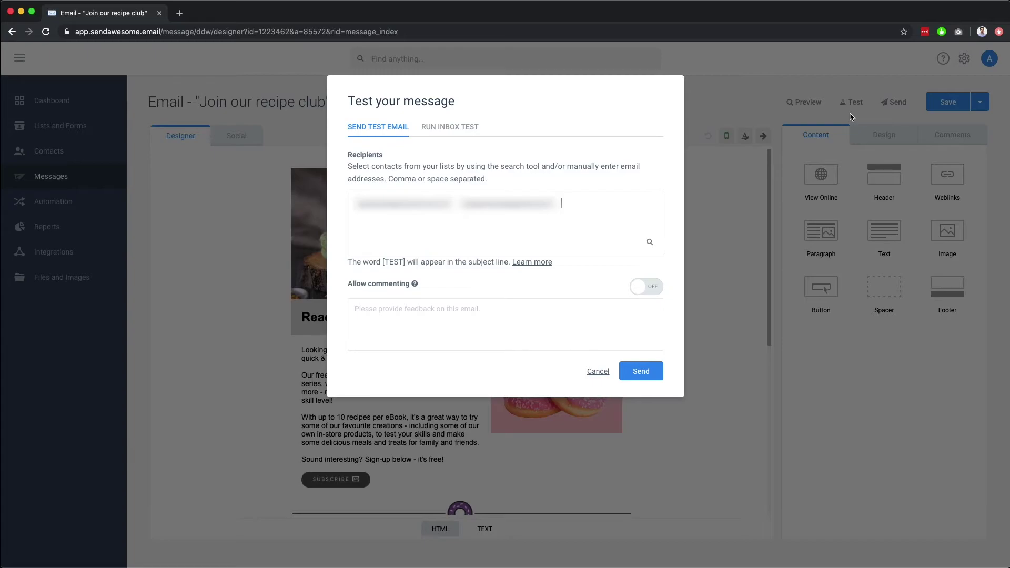
left_click(433, 127)
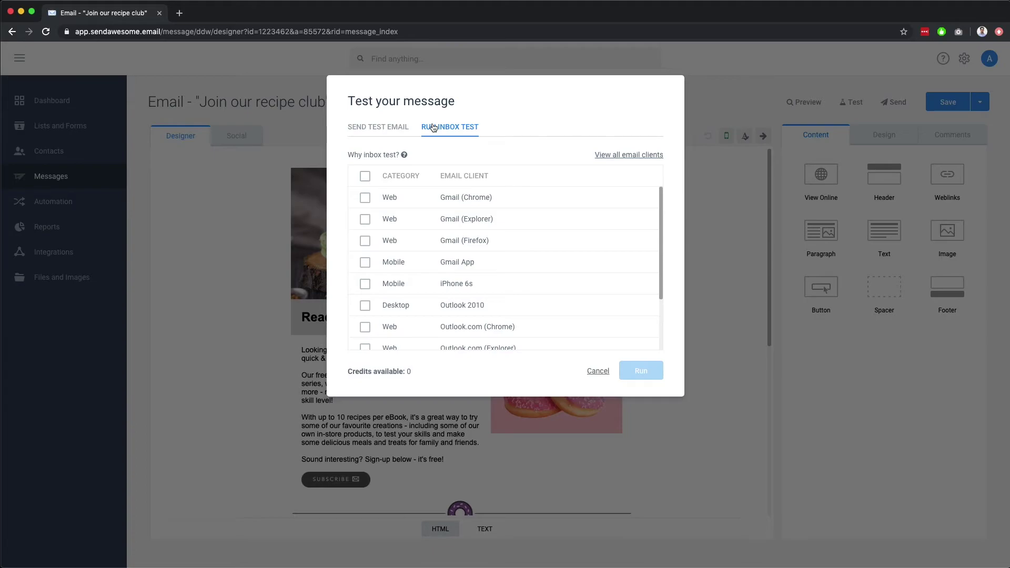
key("Escape")
left_click(899, 102)
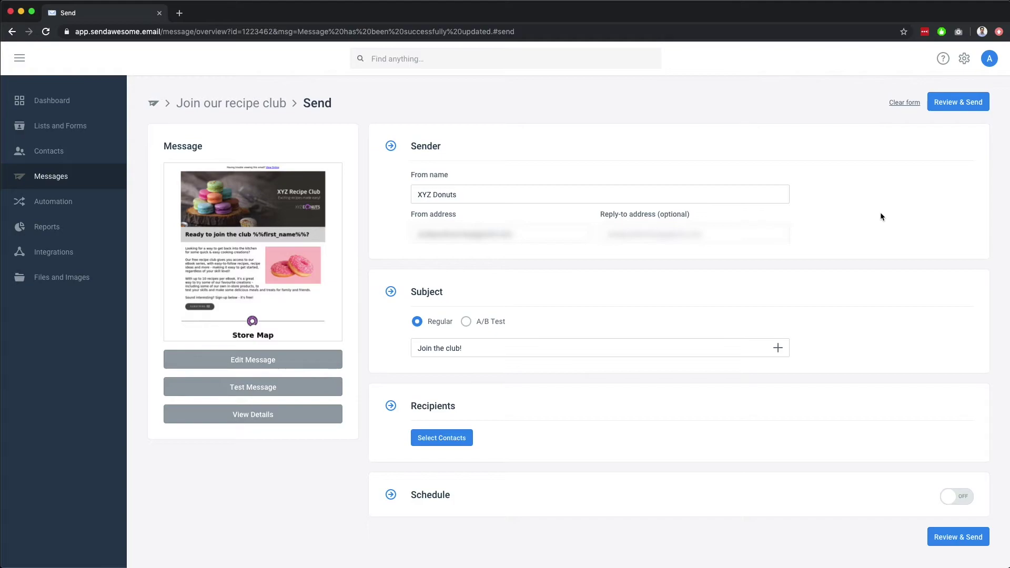
Step: Try A/B Test but keep a Regular subject, then bring up Select Contacts for recipients
left_click(466, 322)
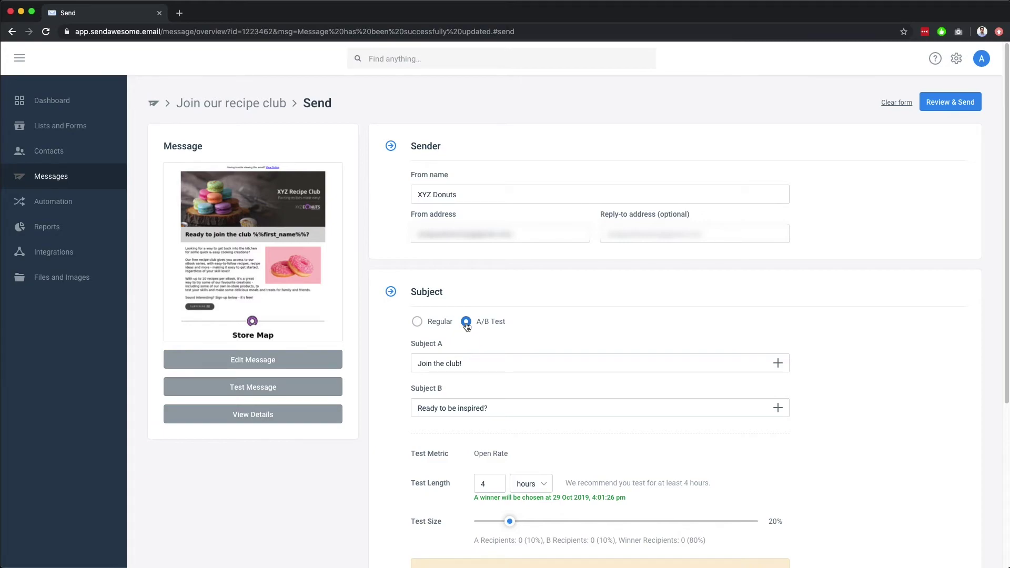
left_click(417, 322)
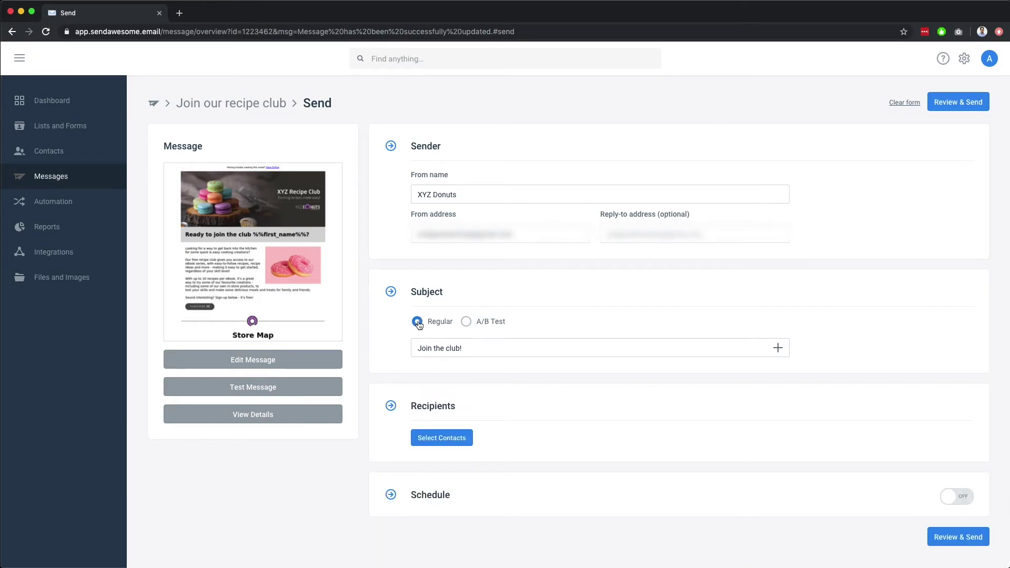
left_click(448, 442)
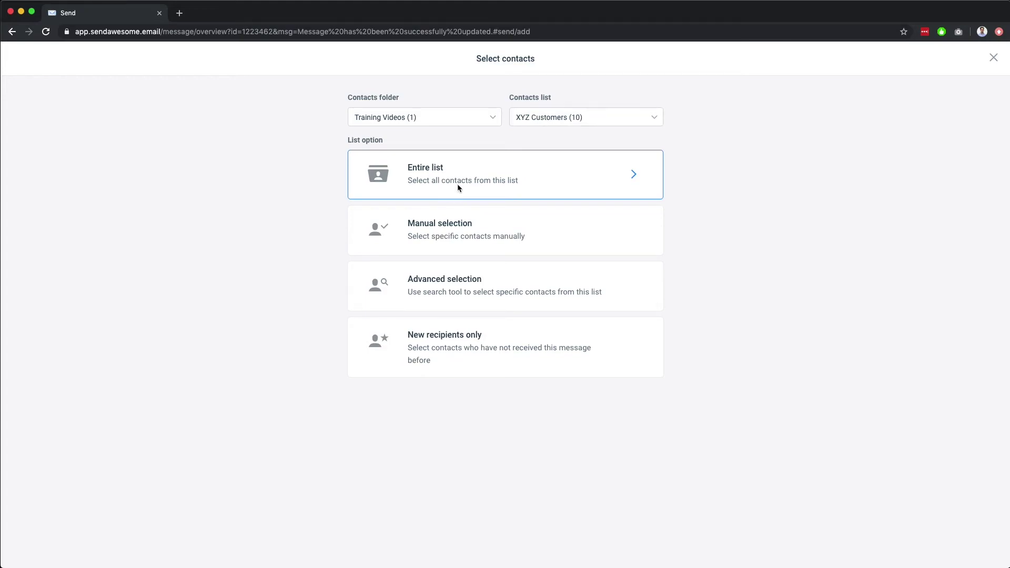
Step: Choose the entire XYZ Customers list as recipients, review the details, and send to all 10
left_click(459, 188)
left_click(652, 551)
scroll(758, 454, "down", 2)
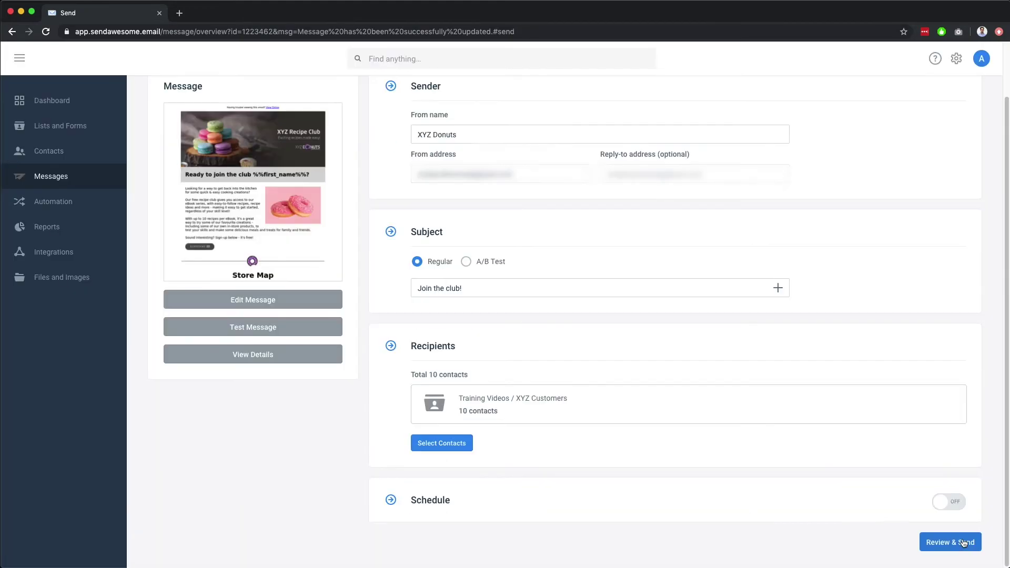
left_click(965, 541)
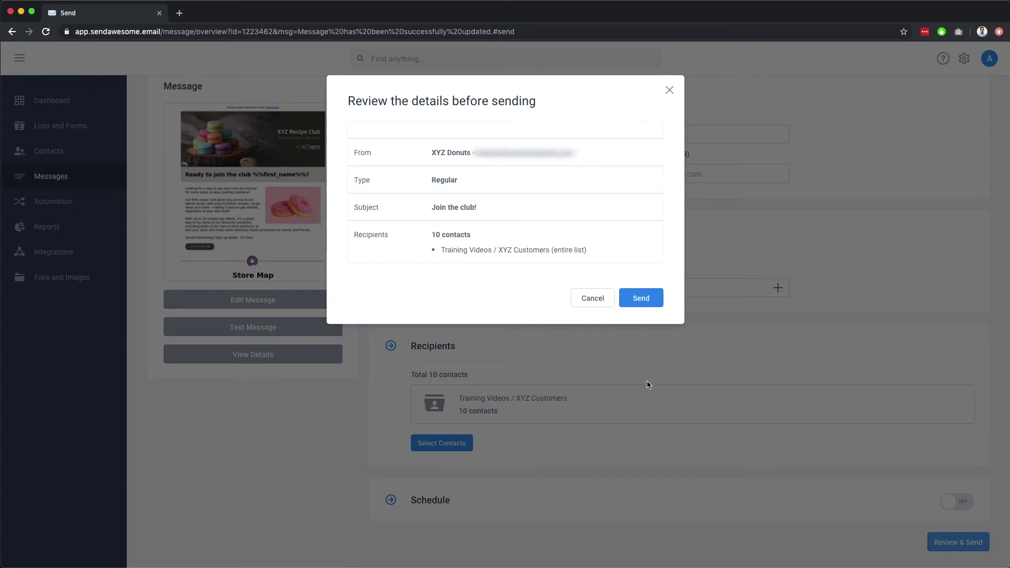
left_click(641, 298)
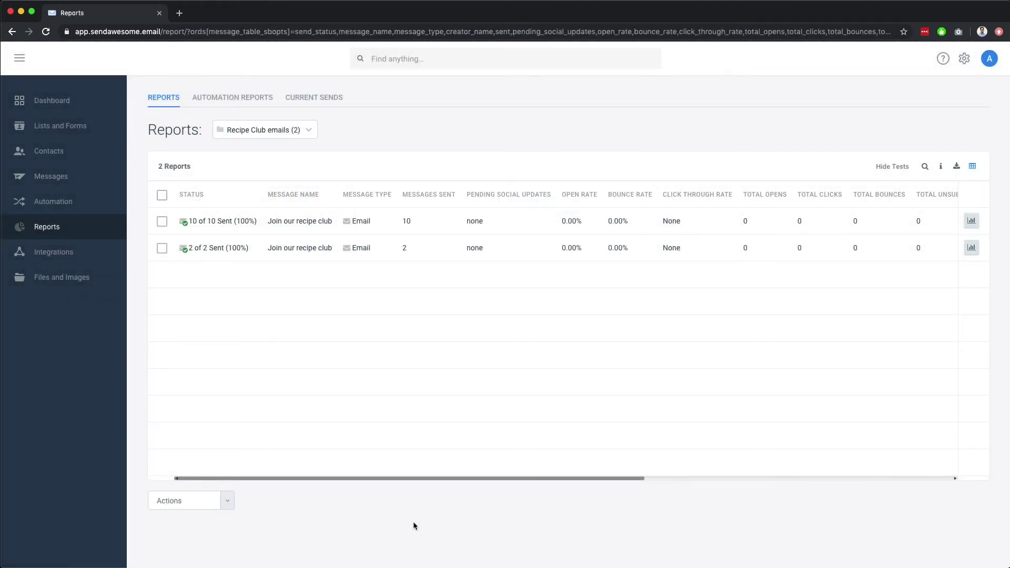
Step: Open the 10-of-10 sent report, scroll through its overview, and view the Click Map
left_click(216, 220)
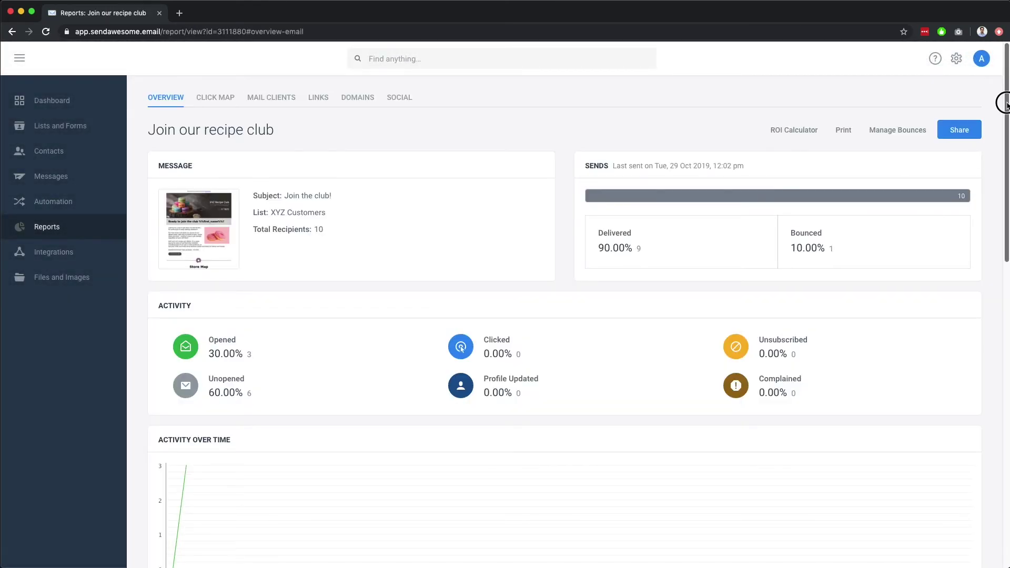
left_click_drag(1005, 109, 1005, 191)
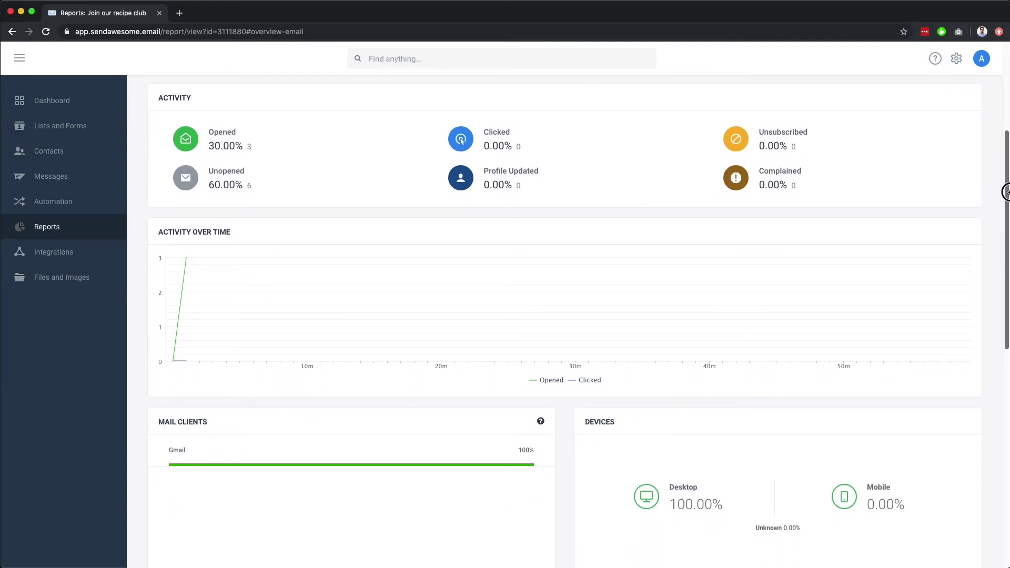
left_click_drag(1005, 192, 1007, 288)
left_click_drag(1007, 315, 1007, 411)
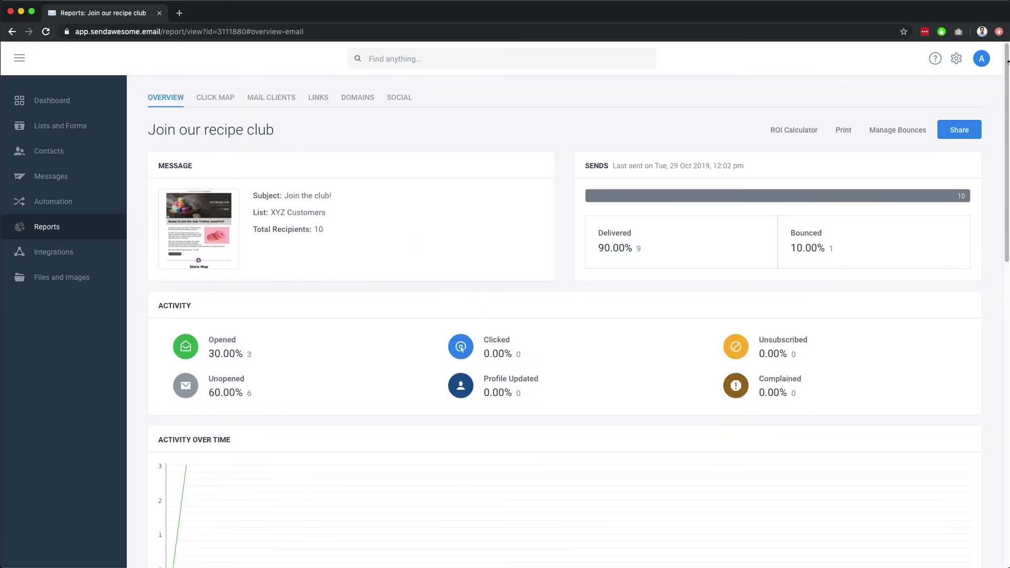
left_click(215, 97)
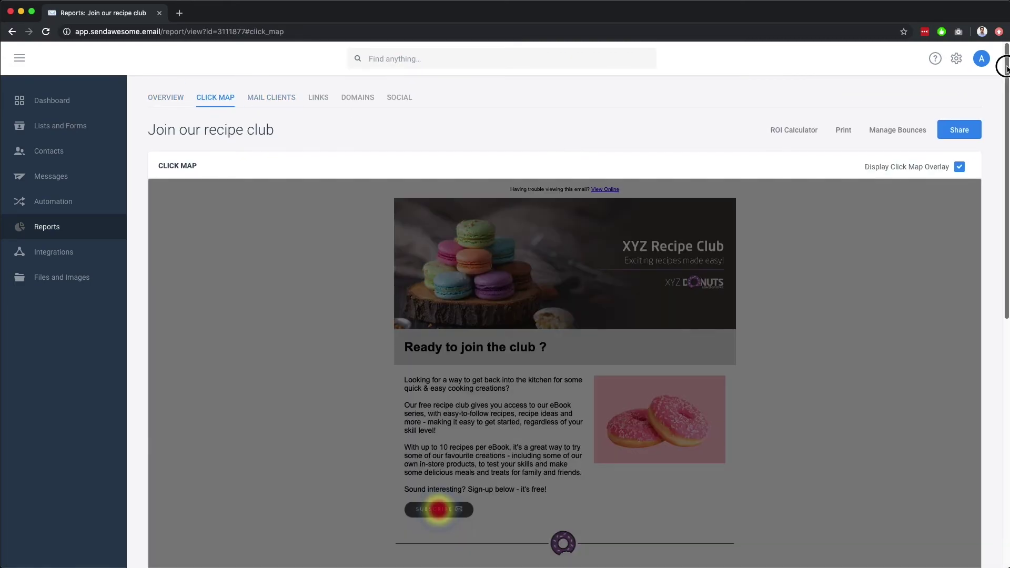
left_click_drag(1005, 64, 1004, 218)
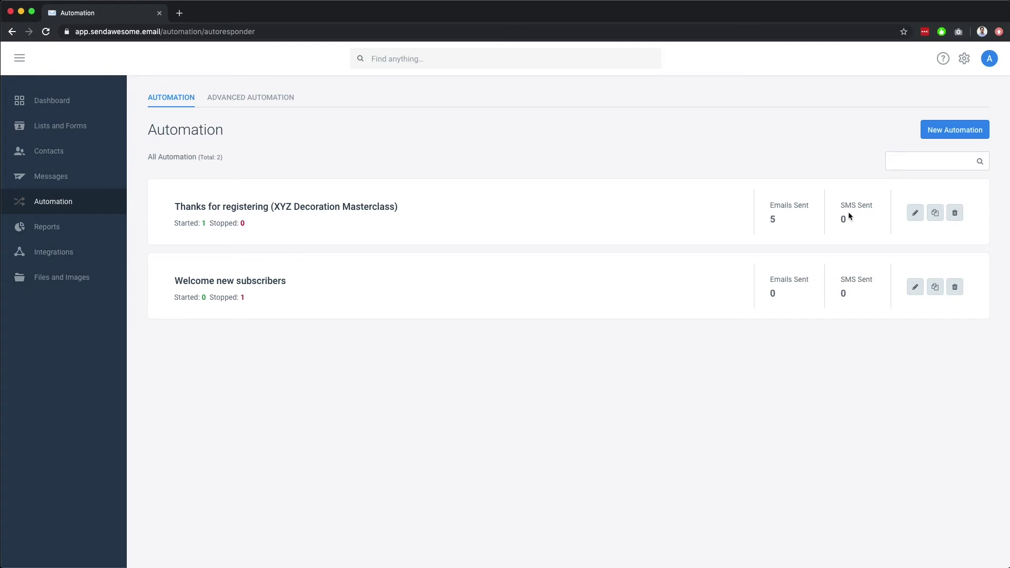
Step: In Thanks for registering, edit the Event reminder (T-Minus 1 day) workflow's Time Based step
left_click(915, 213)
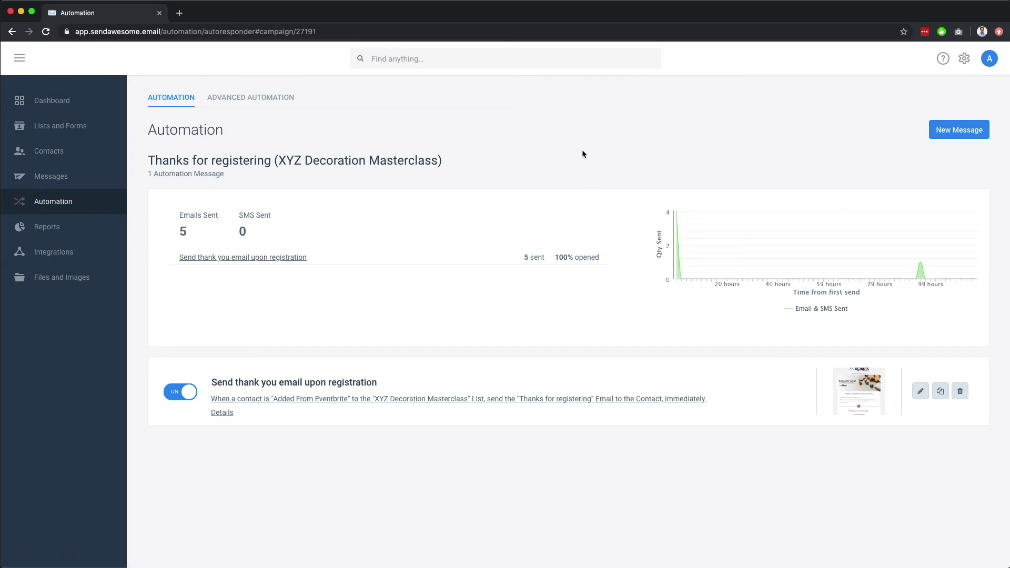
left_click(266, 97)
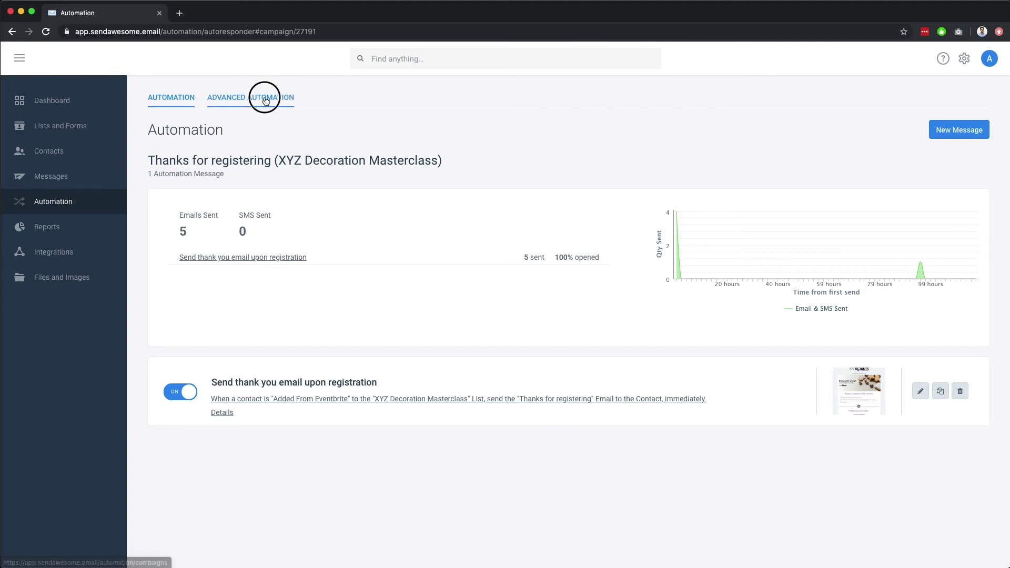
left_click(162, 221)
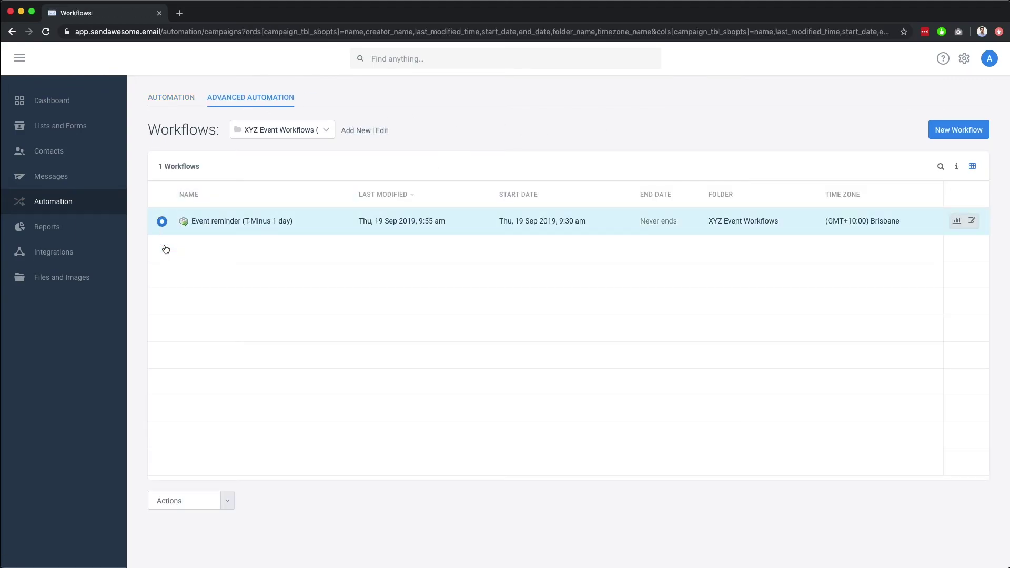
left_click(207, 500)
left_click(181, 352)
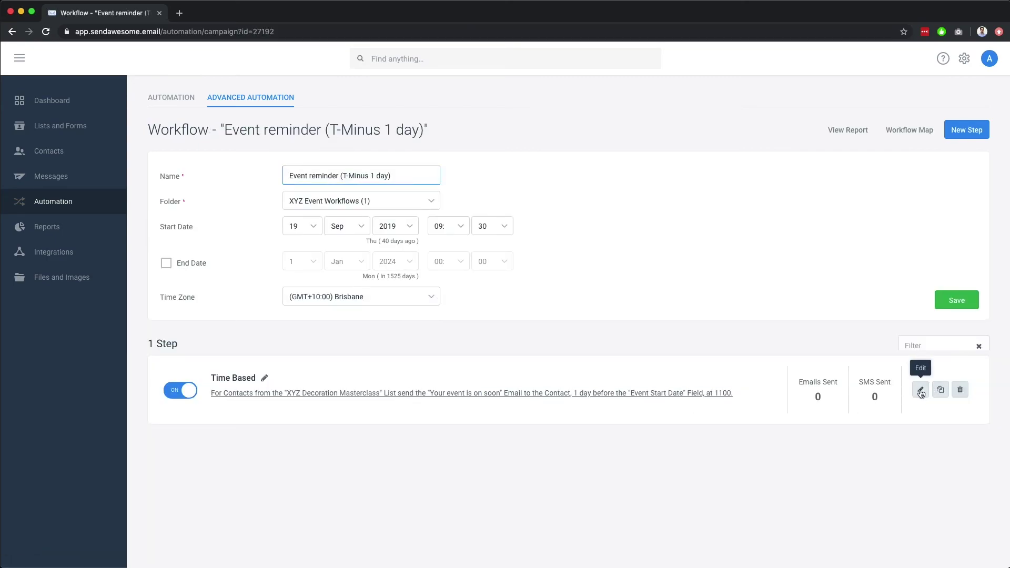
left_click(920, 391)
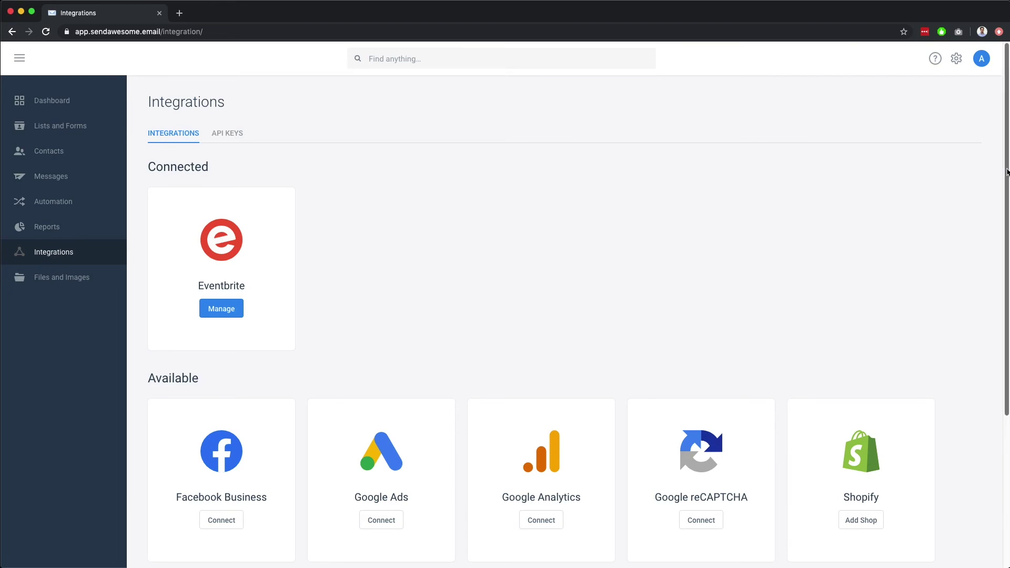
left_click_drag(1006, 172, 989, 329)
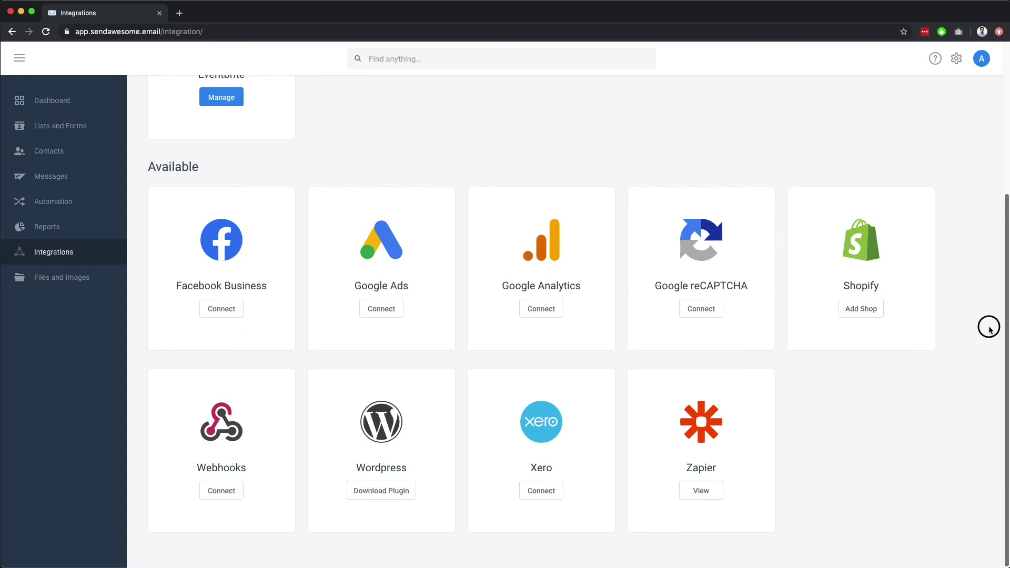
scroll(988, 326, "up", 4)
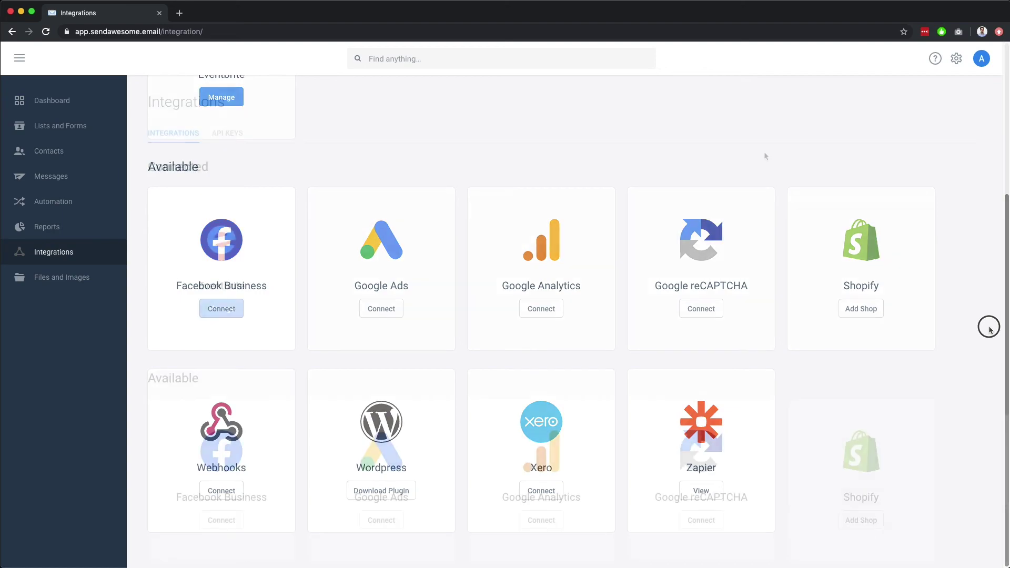
Step: Add domain xyz.donuts with hostname comms under Account > Domains, then choose to send DNS instructions
left_click(956, 58)
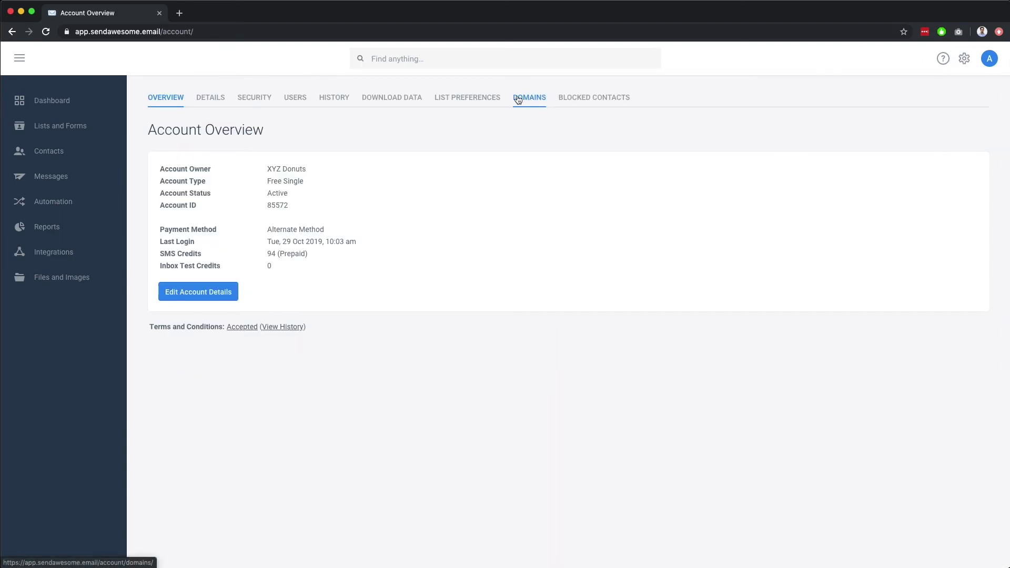
left_click(529, 97)
left_click(568, 262)
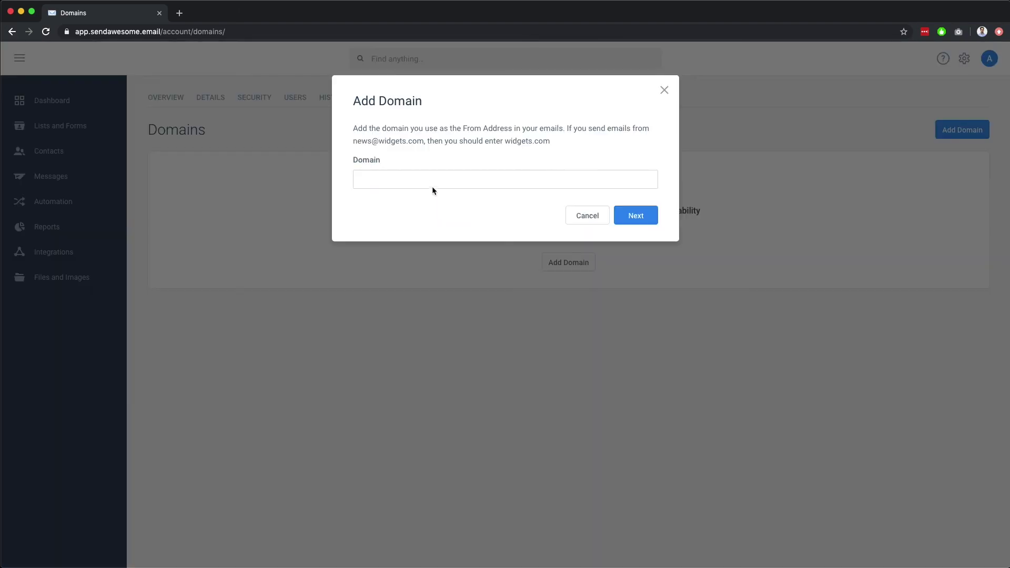
type("xyz")
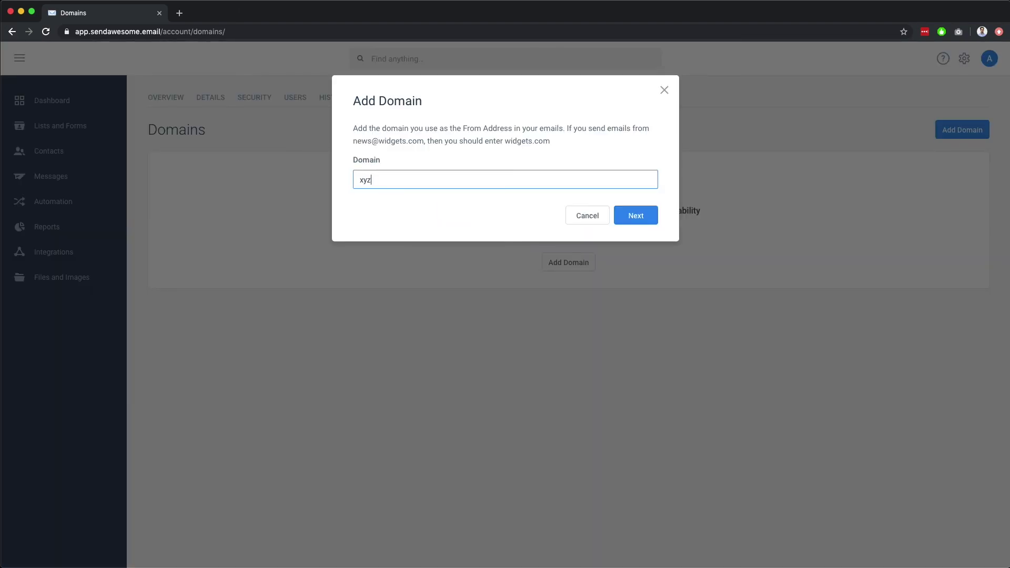
type(".donuts")
left_click(631, 220)
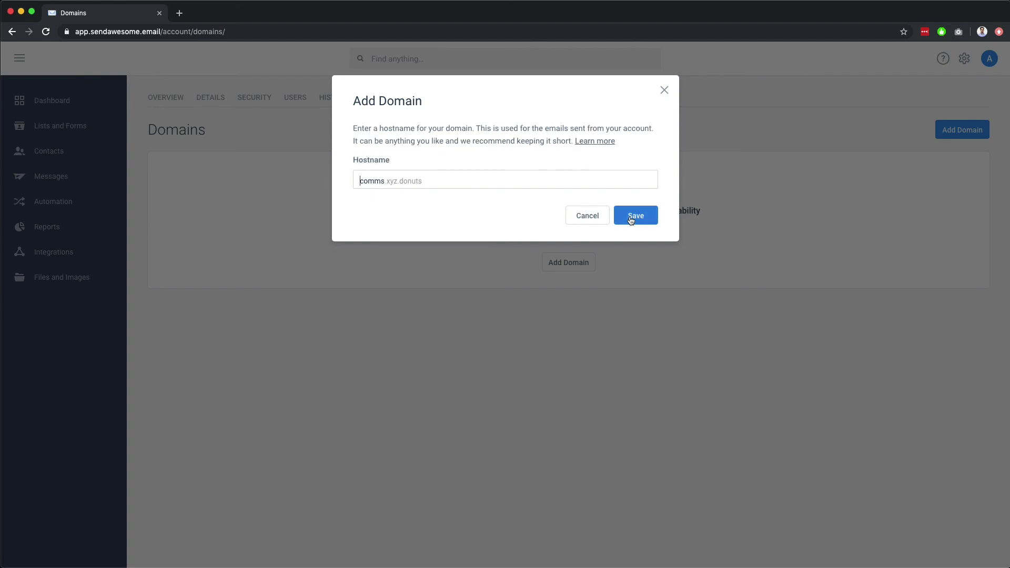
left_click(631, 220)
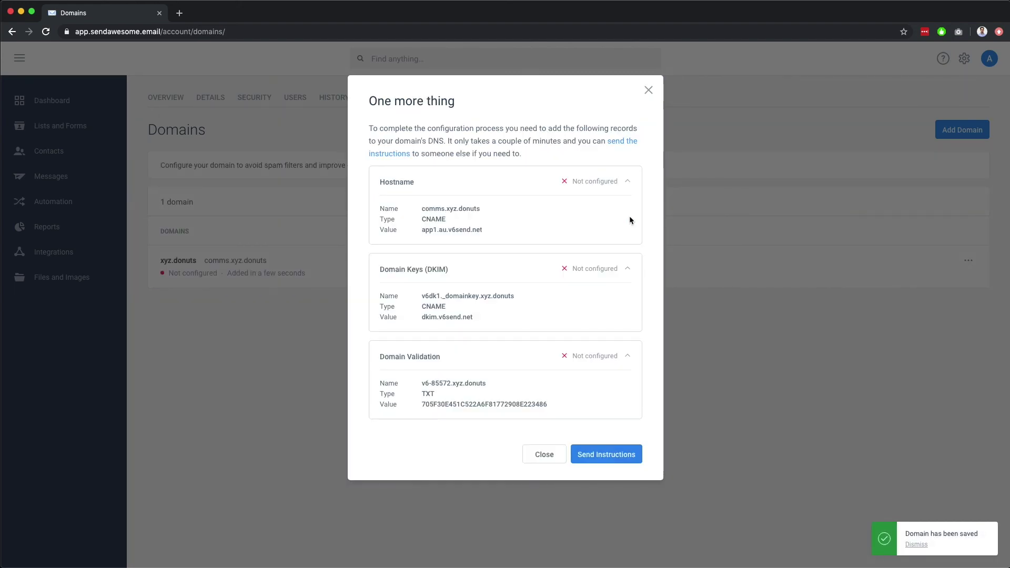
left_click(619, 456)
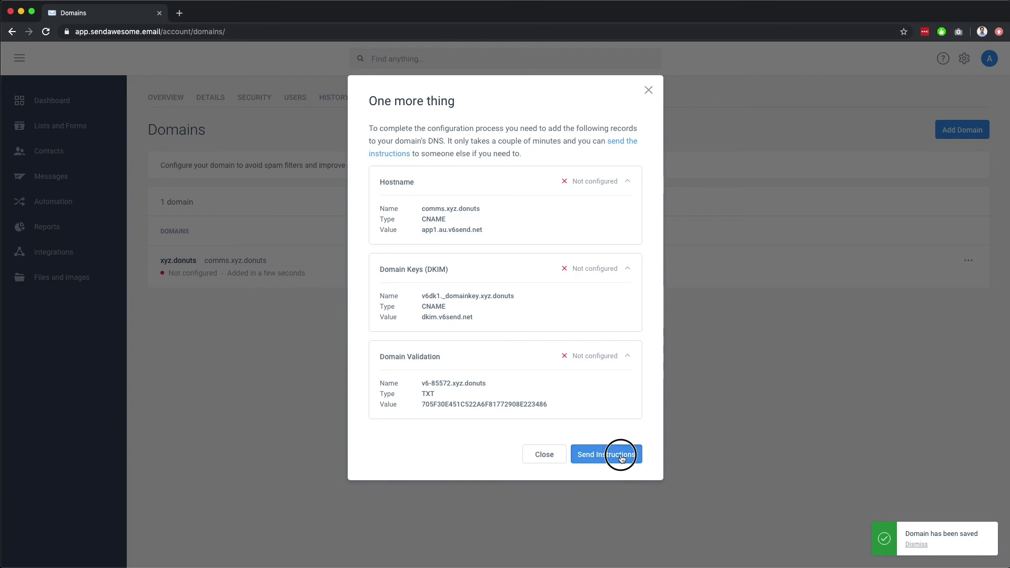